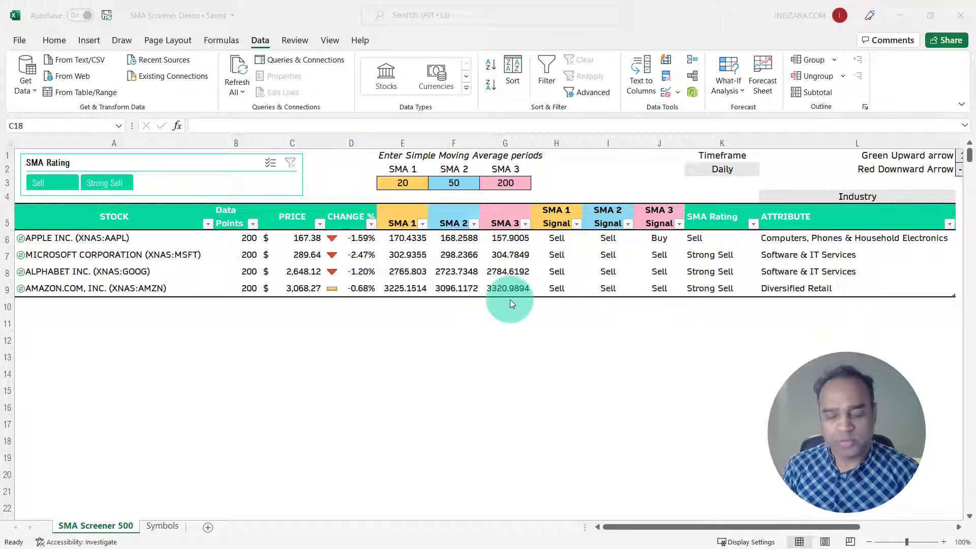
Review the 1.00% and -1.00% arrow thresholds and the MICROSOFT CORPORATION (XNAS:MSFT) baseline stock.
{"action": "left_click", "coordinate": [875, 171]}
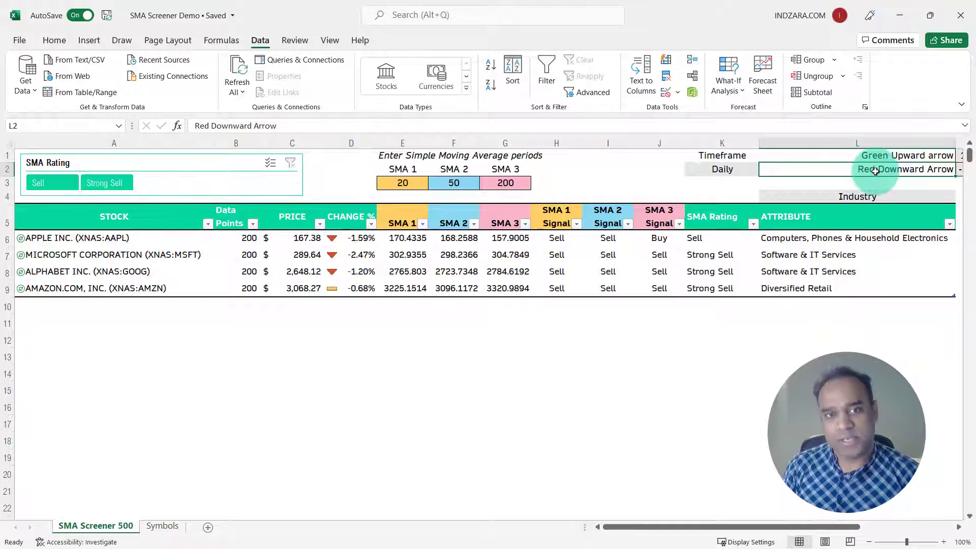
{"action": "key", "text": "Right"}
{"action": "key", "text": "Right"}
{"action": "key", "text": "Right"}
{"action": "key", "text": "Right"}
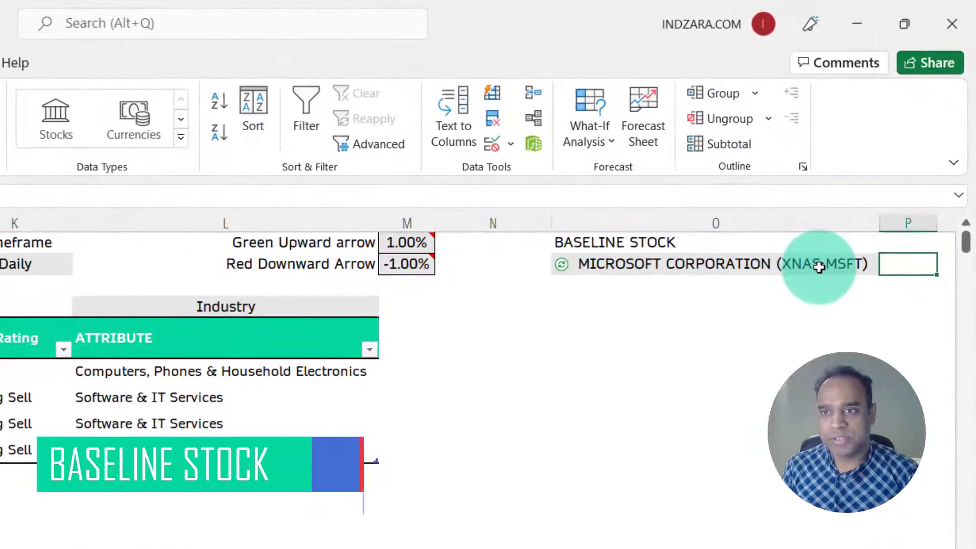
{"action": "left_click", "coordinate": [819, 267]}
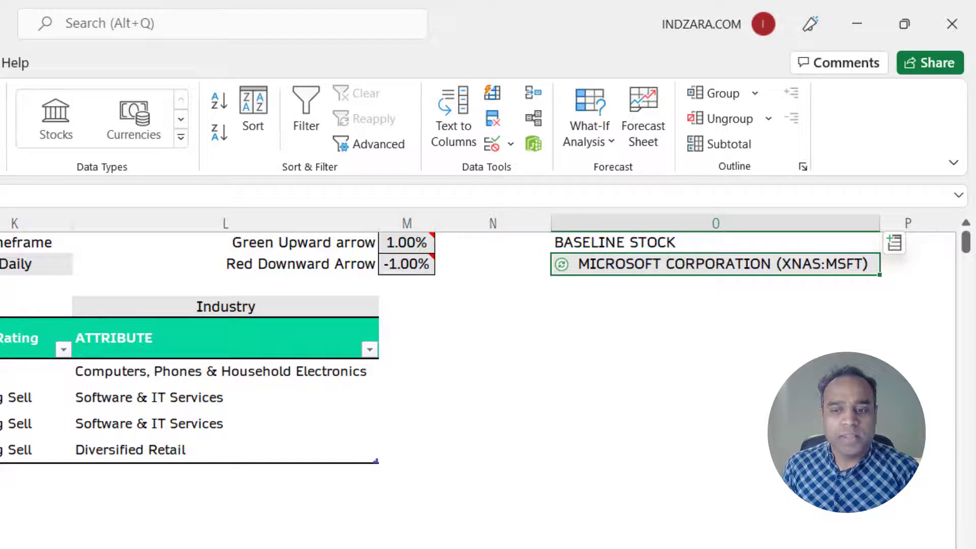
Add XNAS:PYPL and XNYS:HD as new stock rows in A10 and A11 of the screener table.
{"action": "scroll", "coordinate": [311, 544], "scroll_direction": "left", "scroll_amount": 6}
{"action": "scroll", "coordinate": [311, 544], "scroll_direction": "left", "scroll_amount": 4}
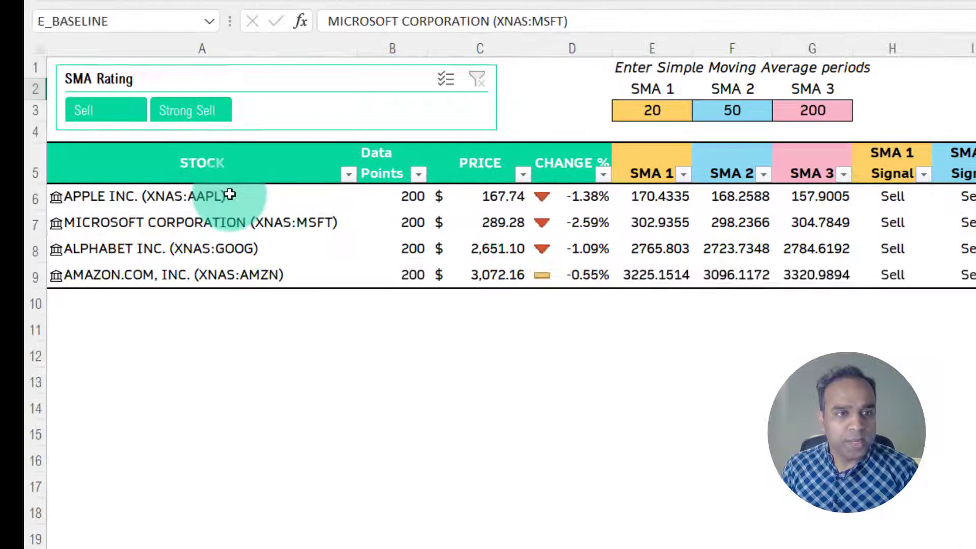
{"action": "left_click", "coordinate": [225, 196]}
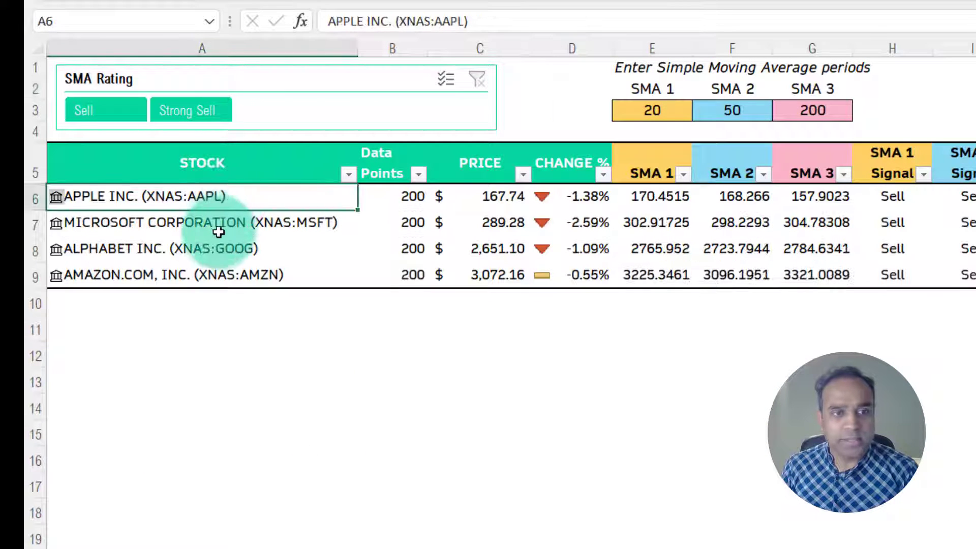
{"action": "left_click", "coordinate": [236, 304]}
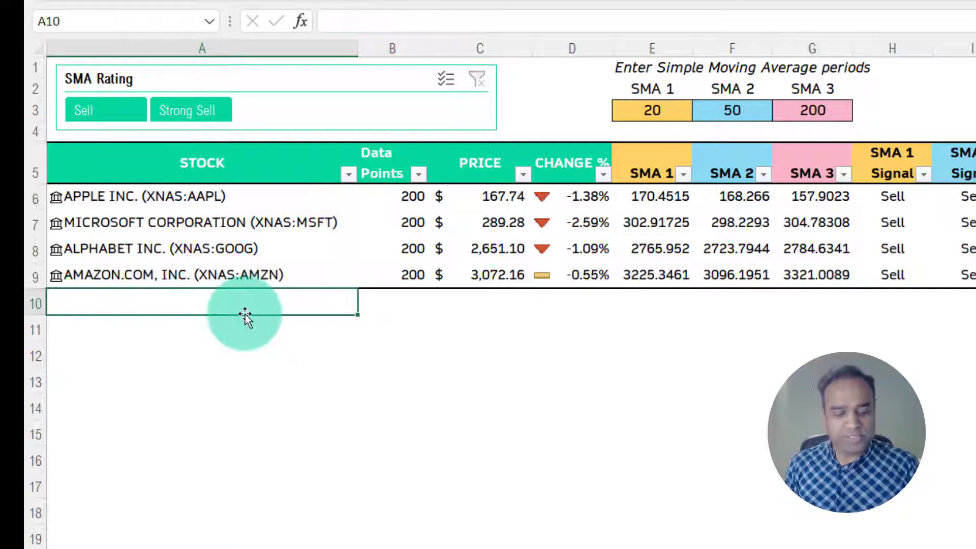
{"action": "type", "text": "XNAS"}
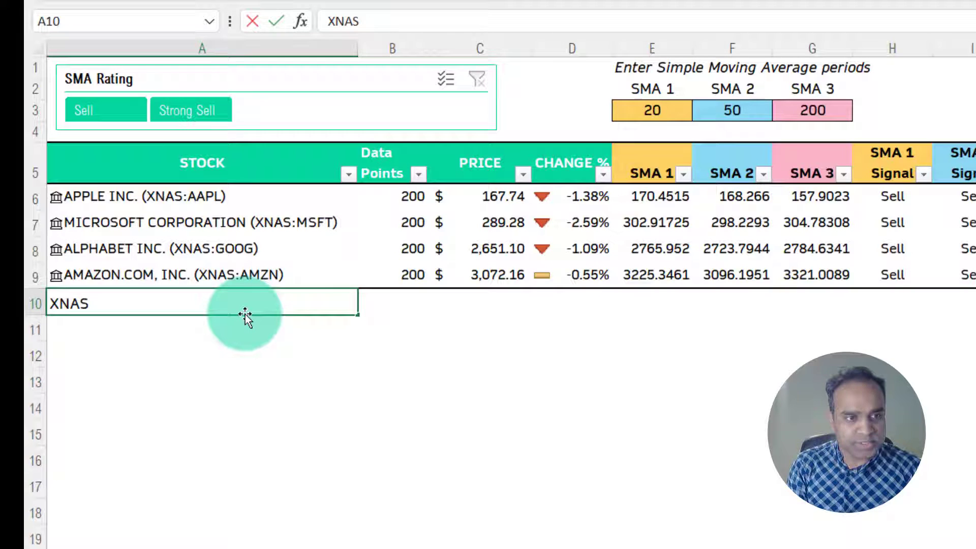
{"action": "type", "text": ":PYPL"}
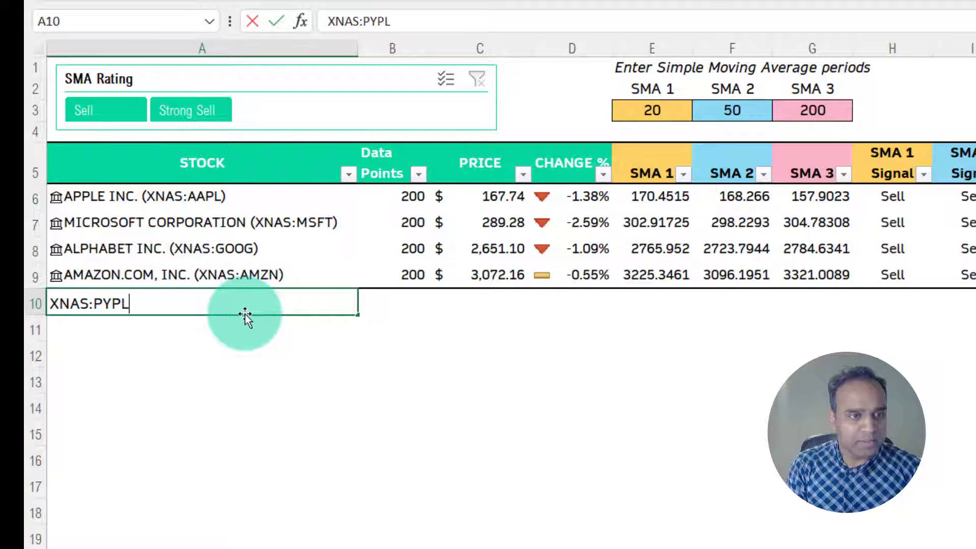
{"action": "key", "text": "Return"}
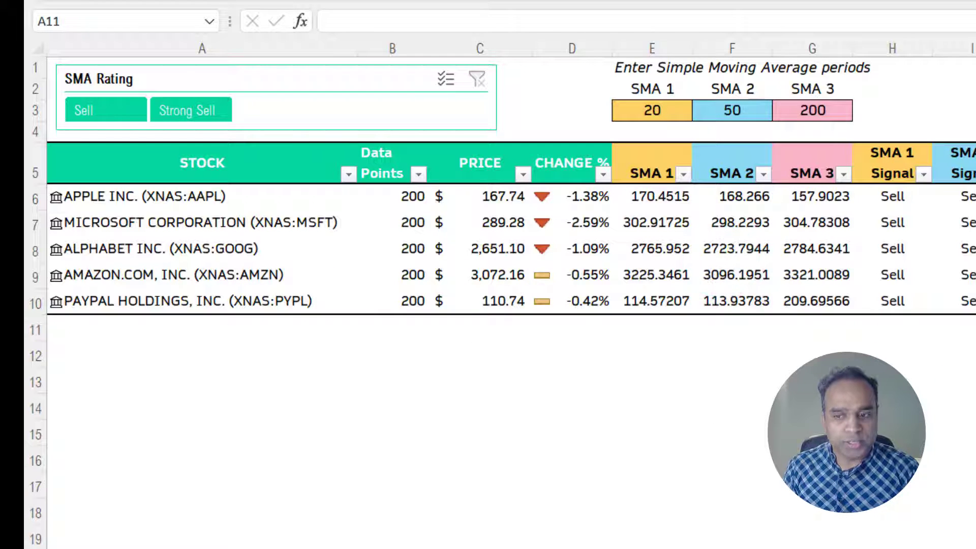
{"action": "left_click", "coordinate": [234, 330]}
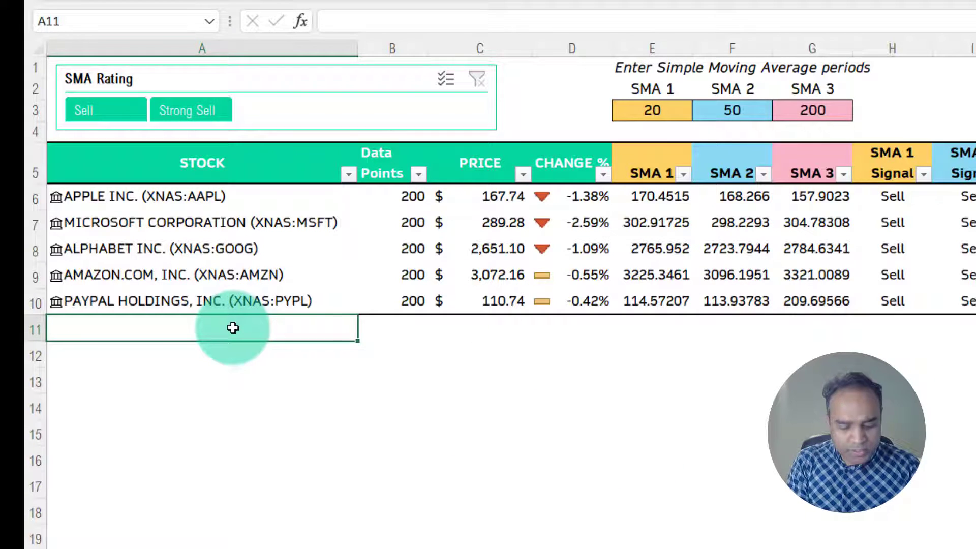
{"action": "type", "text": "XNYS:HD"}
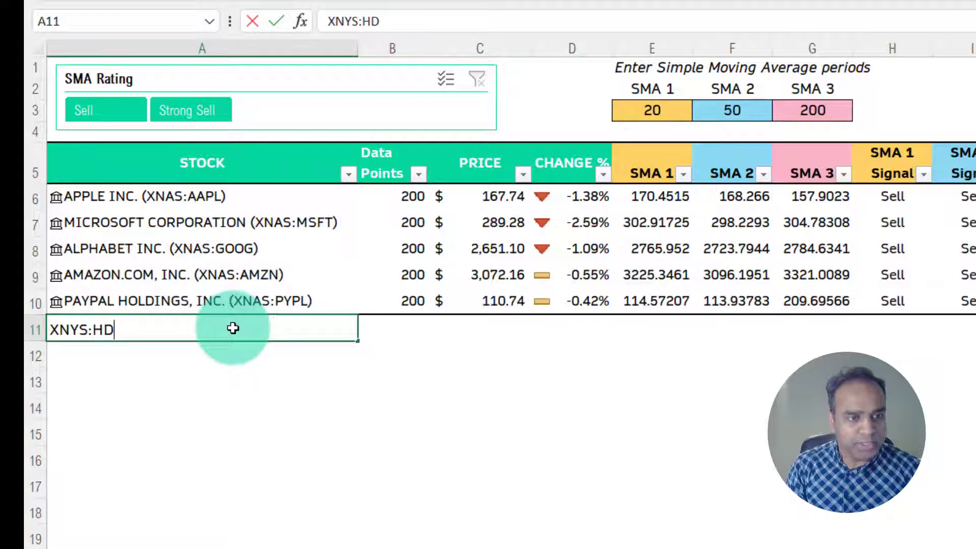
{"action": "key", "text": "Return"}
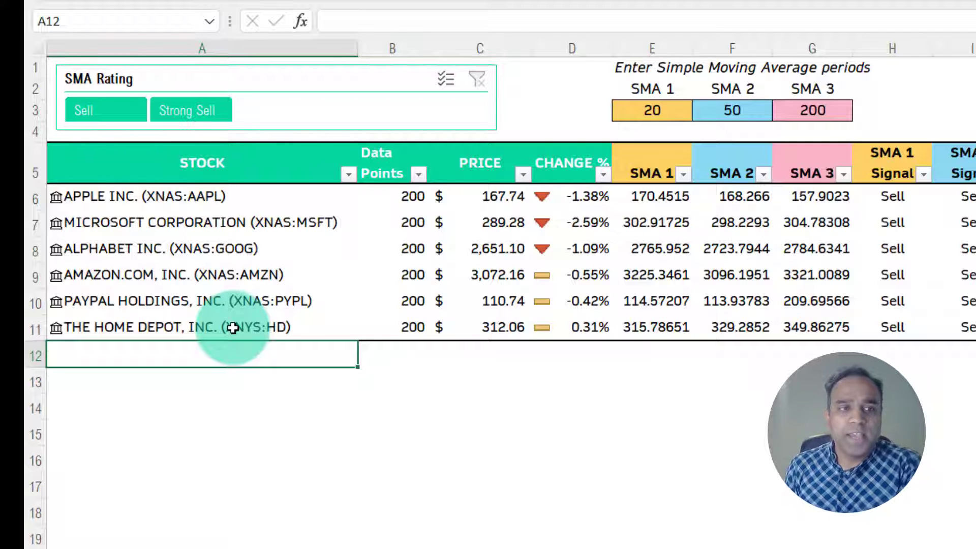
{"action": "left_click", "coordinate": [417, 196]}
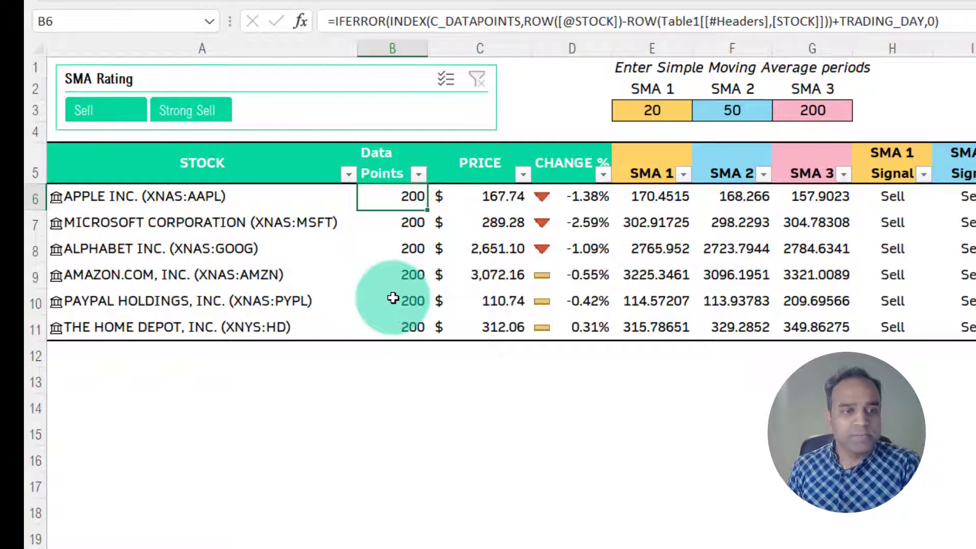
{"action": "left_click", "coordinate": [496, 196]}
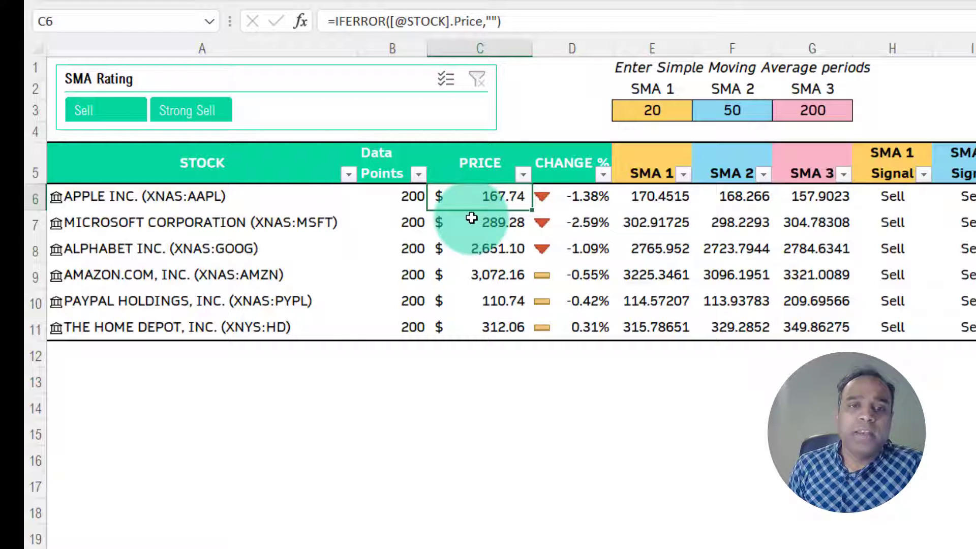
Set the Stocks data type to refresh Manually in the Data Type refresh settings.
{"action": "right_click", "coordinate": [473, 203]}
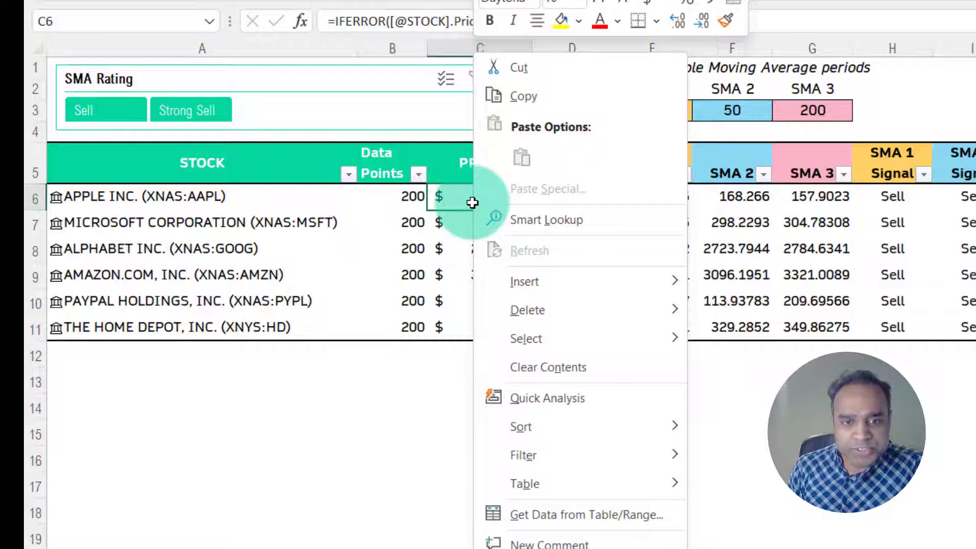
{"action": "right_click", "coordinate": [275, 209]}
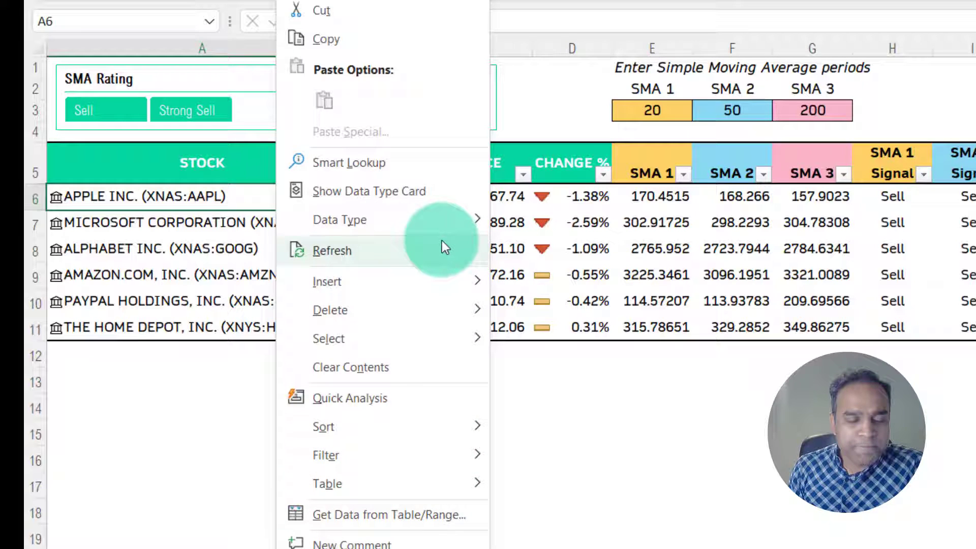
{"action": "mouse_move", "coordinate": [442, 227]}
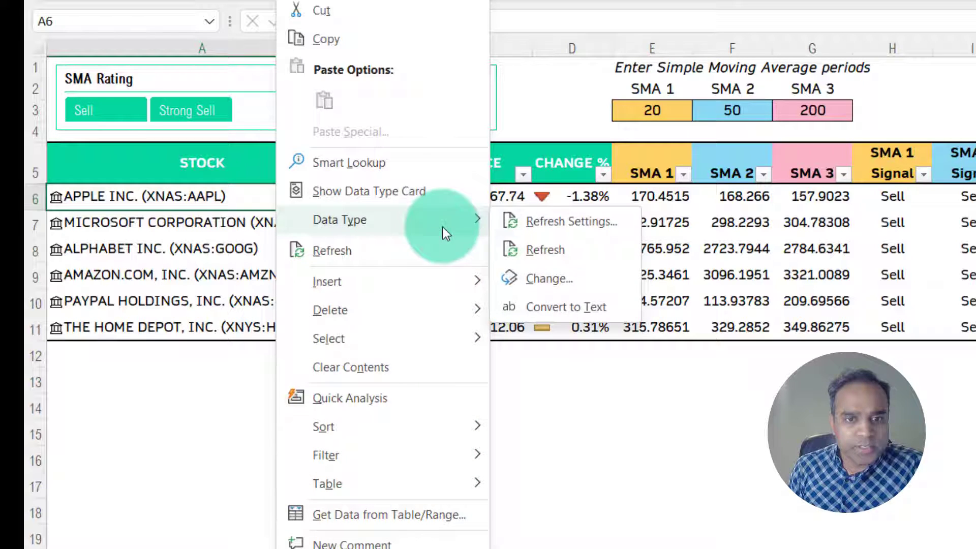
{"action": "left_click", "coordinate": [550, 233]}
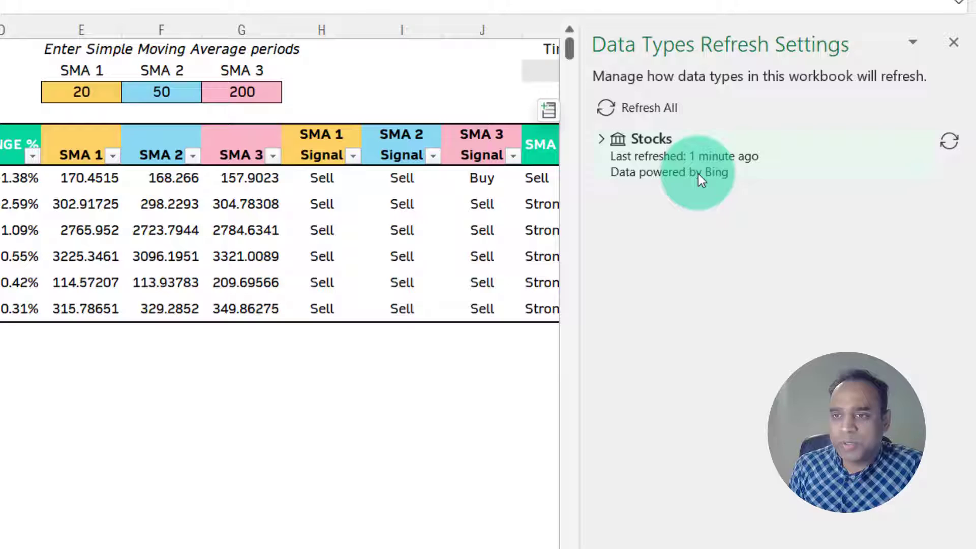
{"action": "left_click", "coordinate": [605, 138]}
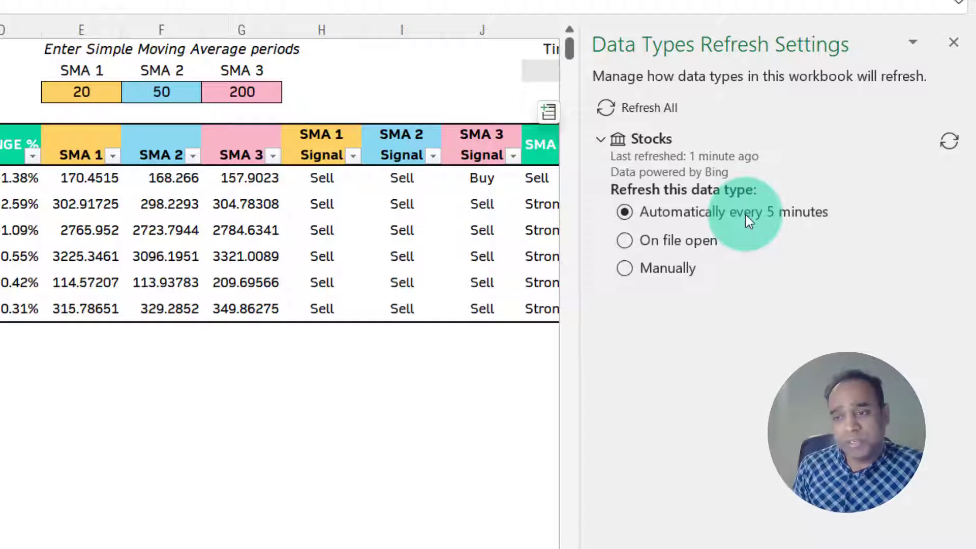
{"action": "left_click", "coordinate": [689, 271]}
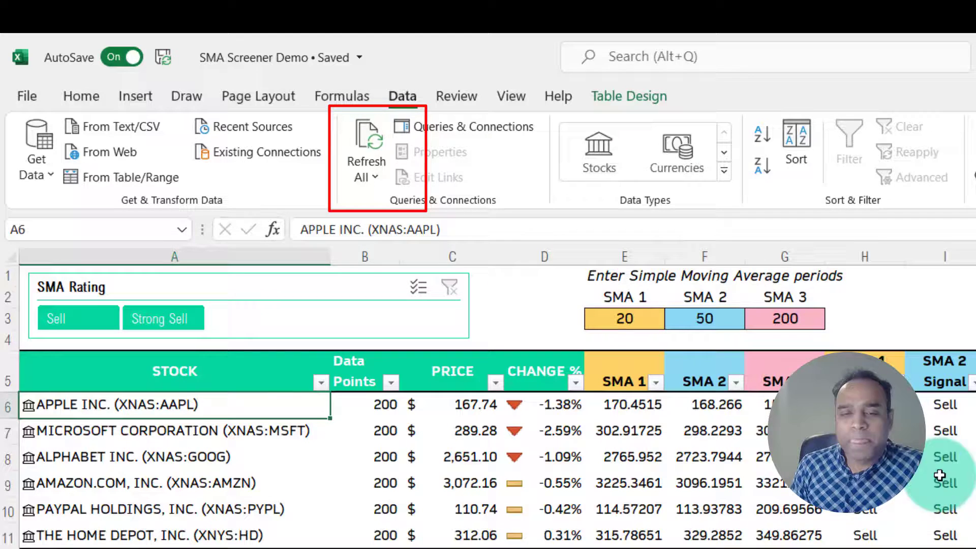
Widen column D (CHANGE %) slightly, checking Apple's CHANGE % and SMA 1 formulas.
{"action": "left_click", "coordinate": [560, 411]}
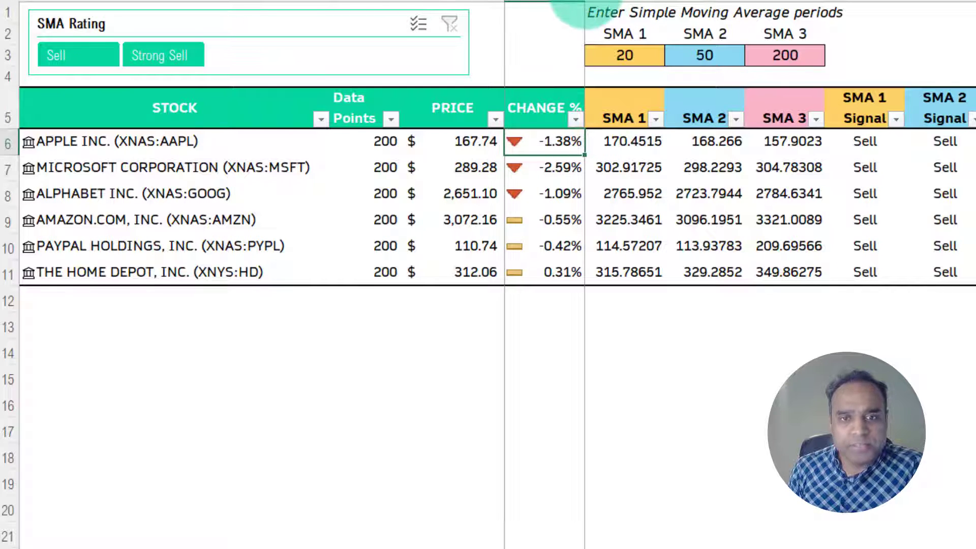
{"action": "left_click_drag", "start_coordinate": [585, 1], "coordinate": [587, 2]}
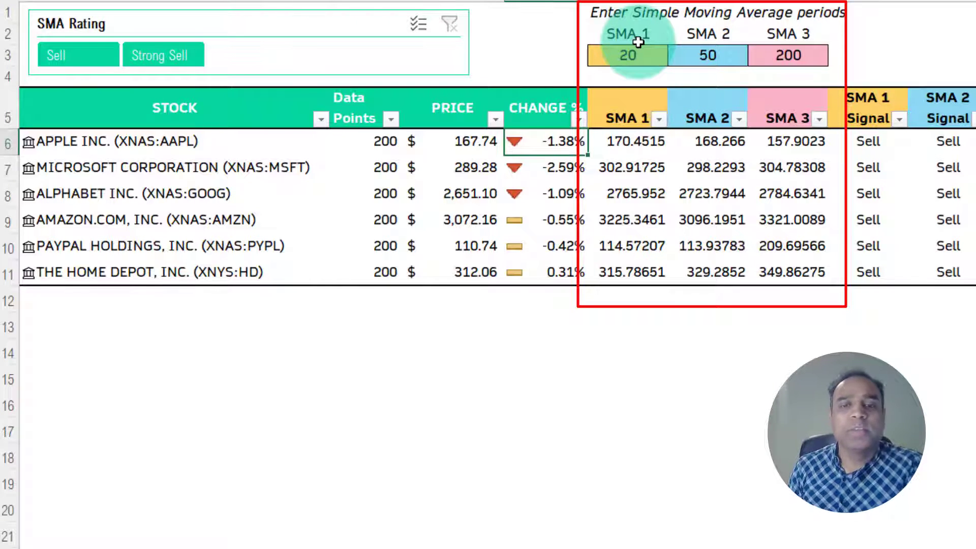
{"action": "left_click", "coordinate": [638, 145]}
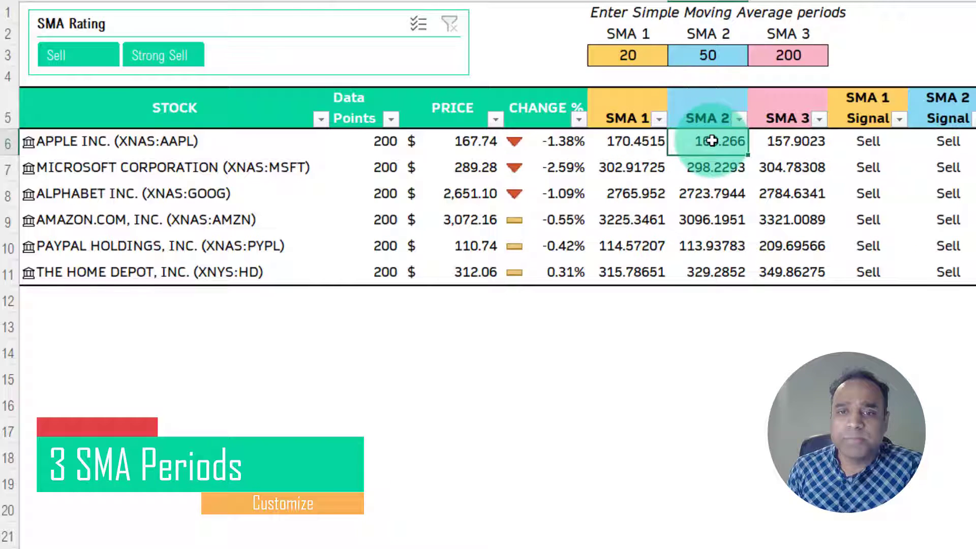
Change the SMA 1 period to 10 and the SMA 3 period to 100, keeping SMA 2 at 50.
{"action": "left_click", "coordinate": [711, 56]}
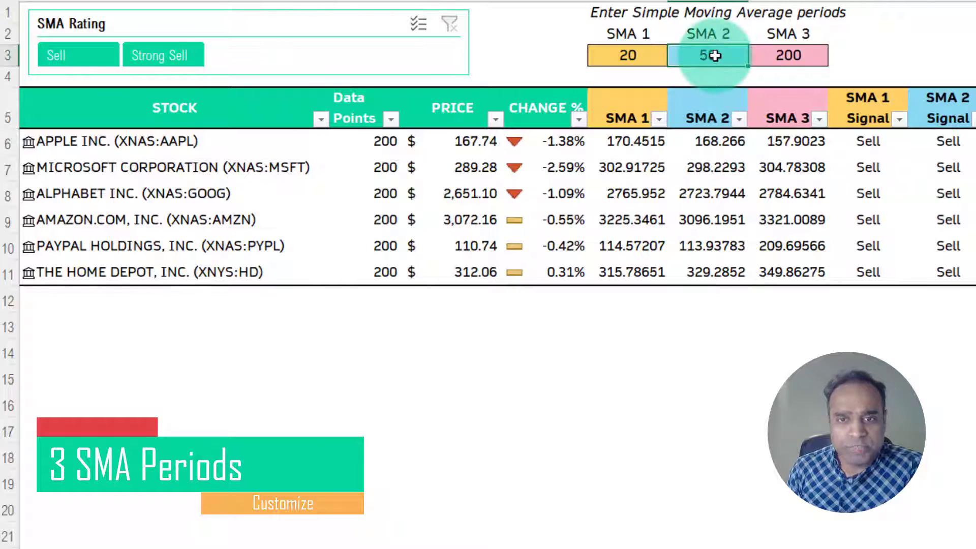
{"action": "left_click", "coordinate": [770, 58]}
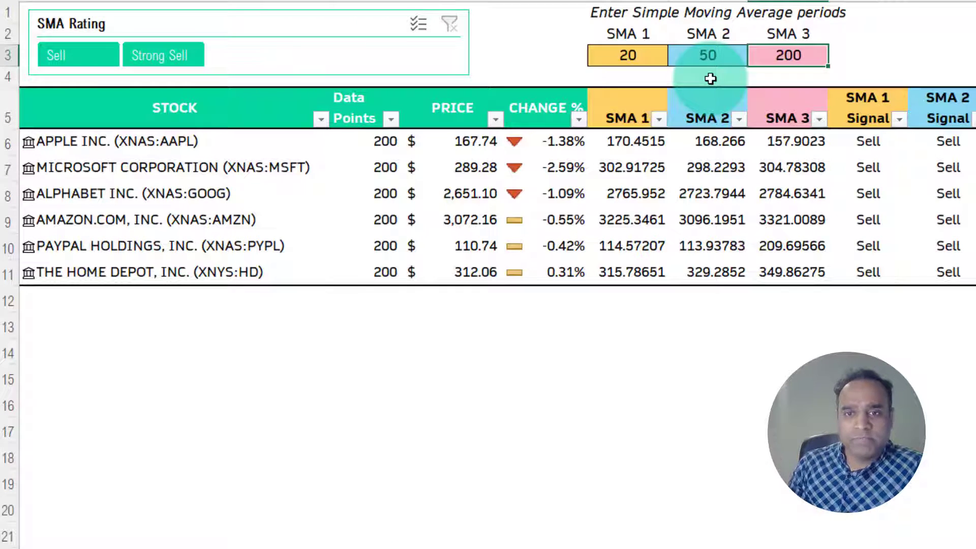
{"action": "left_click", "coordinate": [660, 57]}
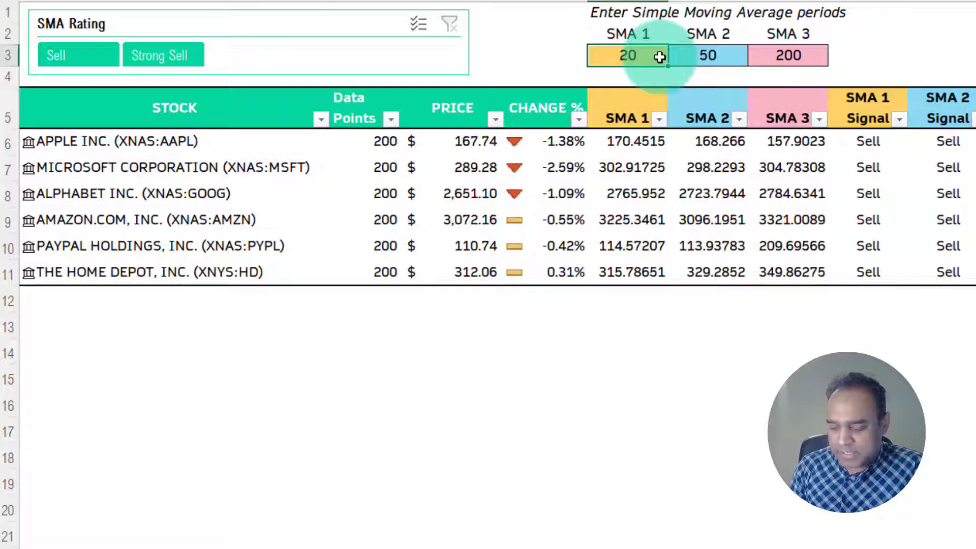
{"action": "type", "text": "10"}
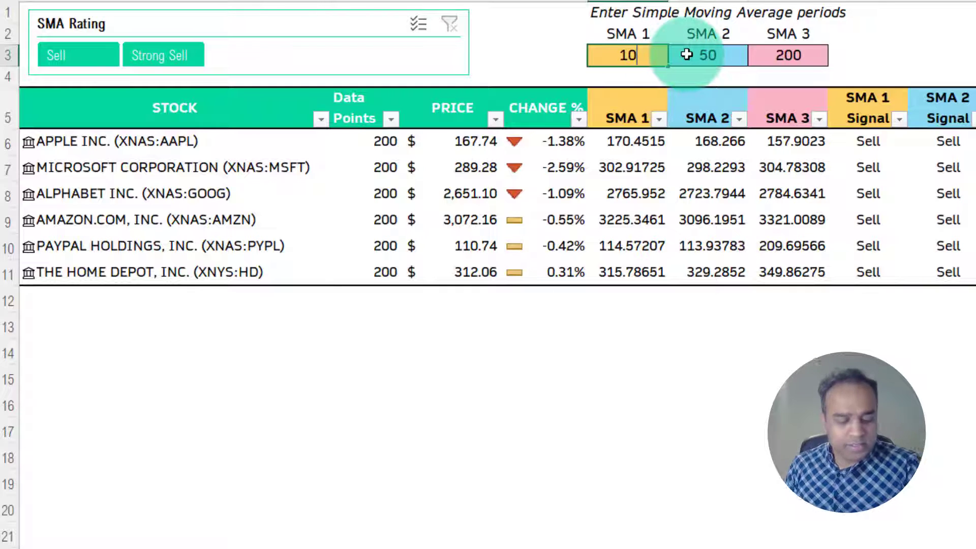
{"action": "left_click", "coordinate": [687, 55]}
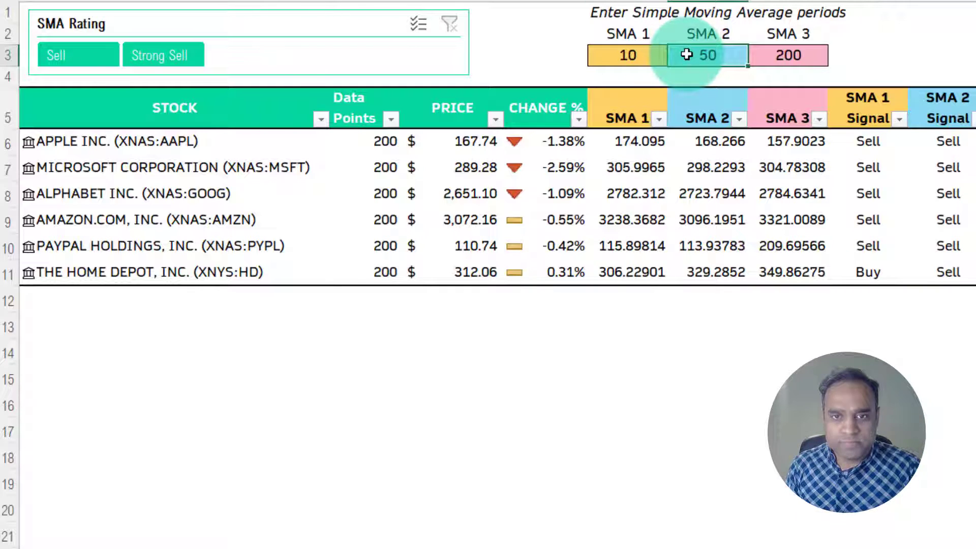
{"action": "key", "text": "Tab"}
{"action": "type", "text": "100"}
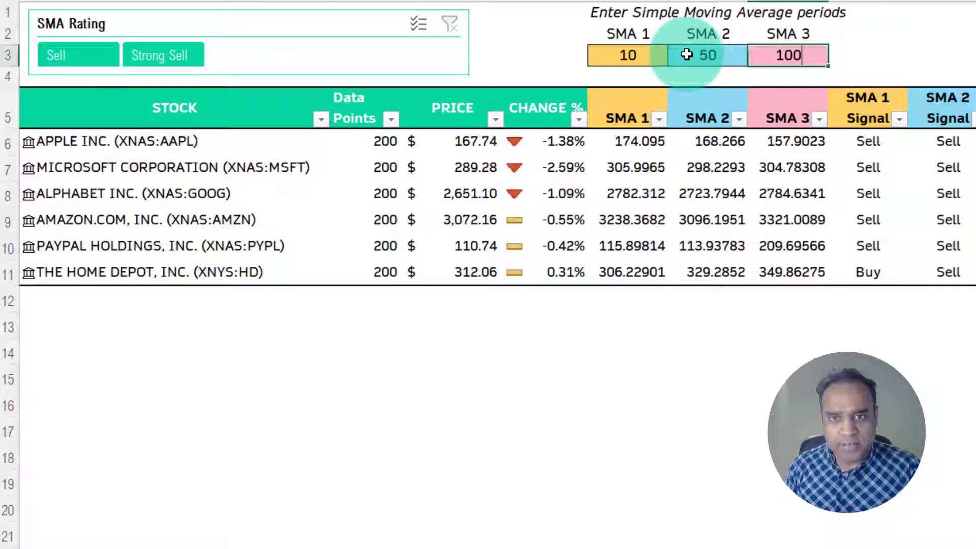
{"action": "key", "text": "Return"}
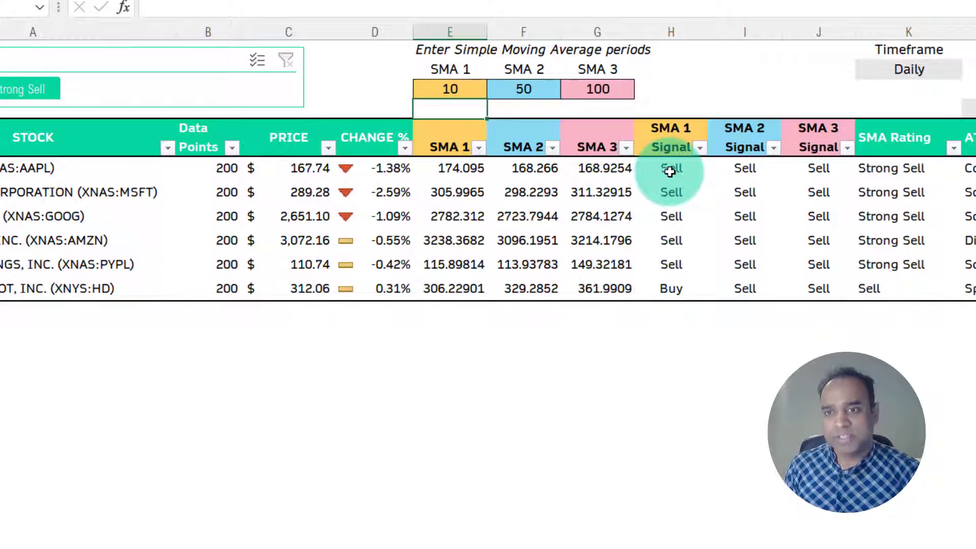
Switch the timeframe from Daily to Weekly and check the three SMA period values.
{"action": "left_click", "coordinate": [934, 73]}
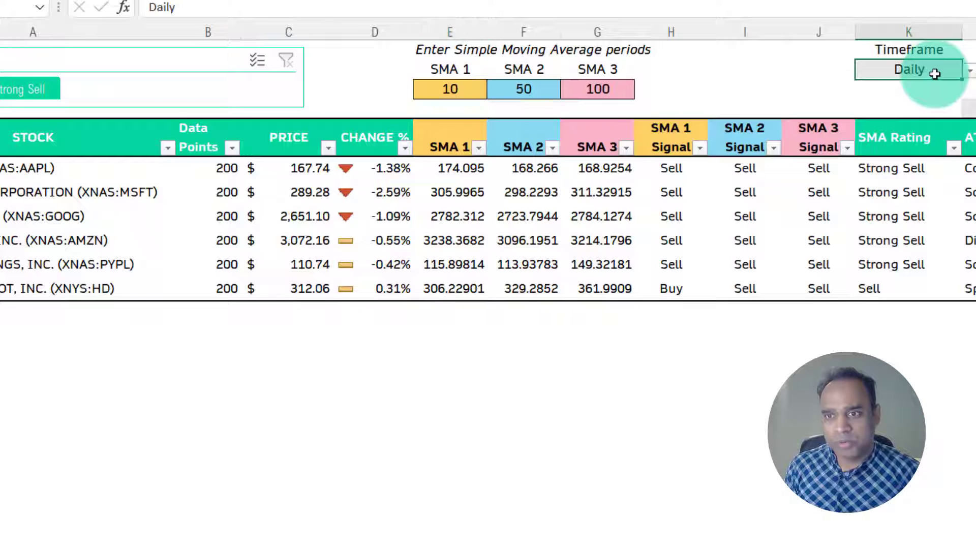
{"action": "left_click", "coordinate": [971, 74]}
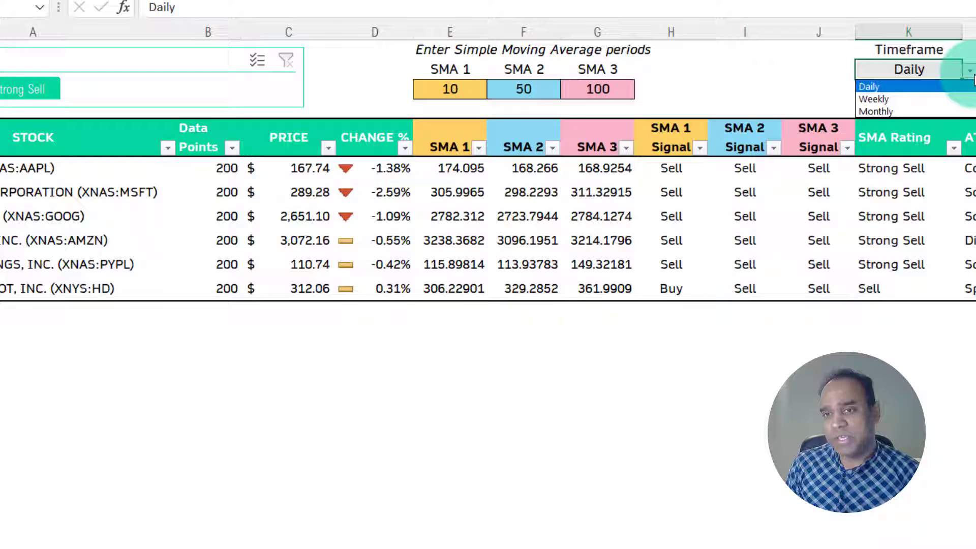
{"action": "left_click", "coordinate": [874, 98]}
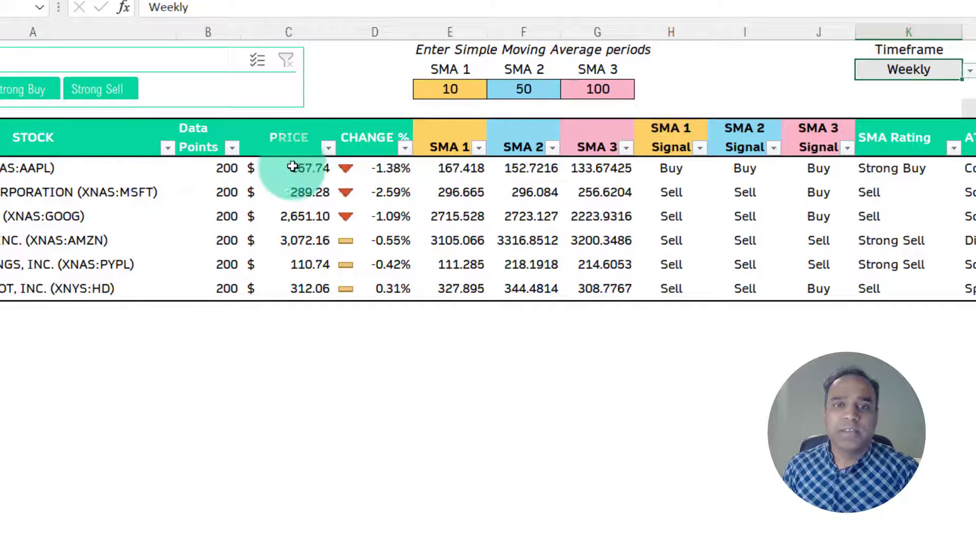
{"action": "left_click", "coordinate": [451, 87]}
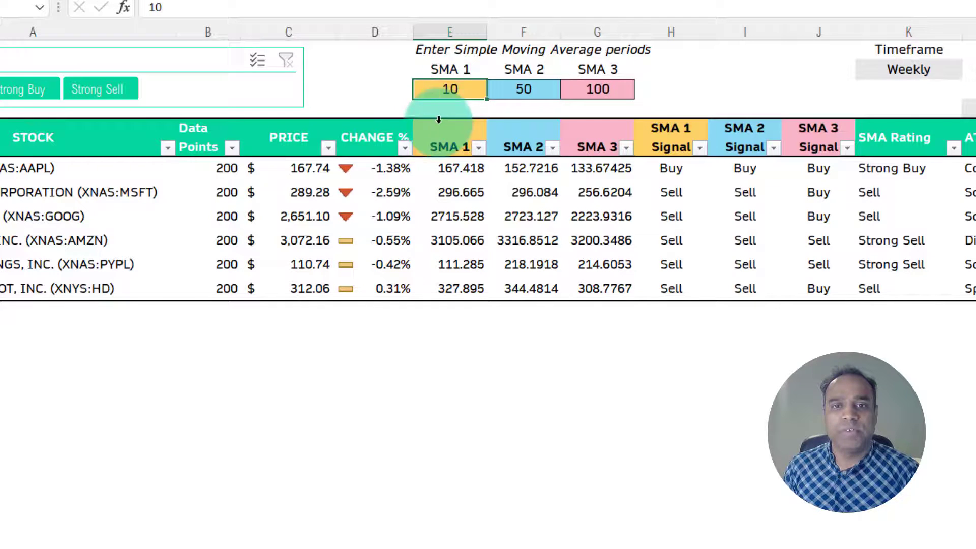
{"action": "left_click", "coordinate": [525, 85]}
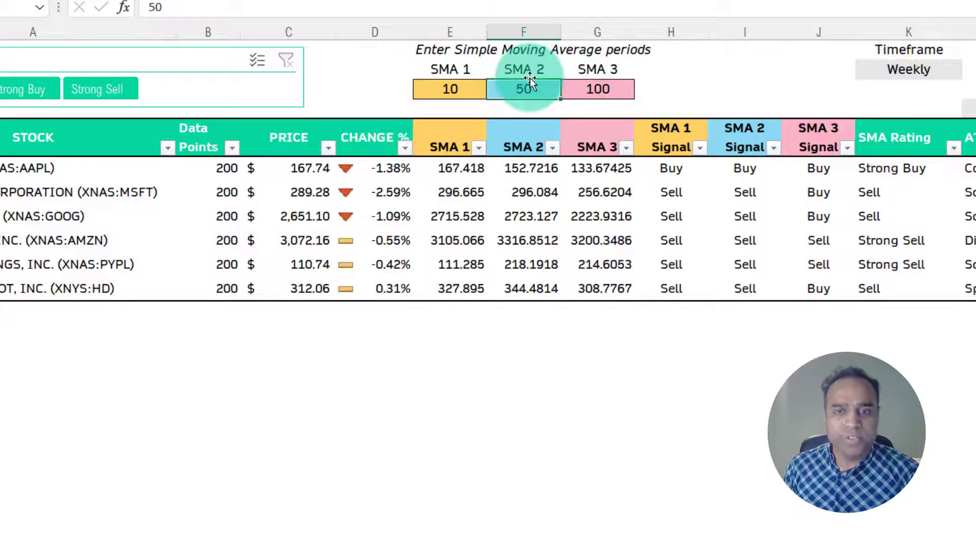
{"action": "left_click", "coordinate": [590, 82]}
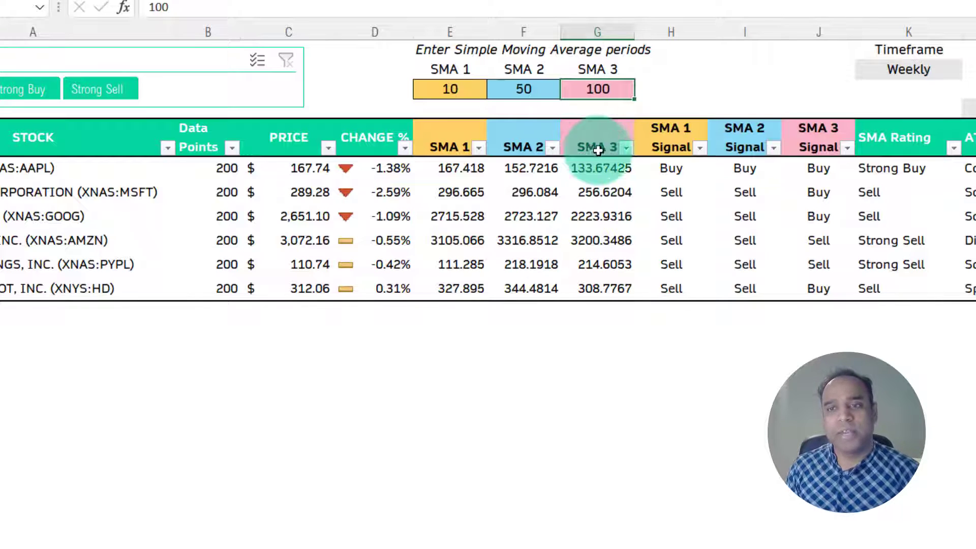
Change the timeframe to Monthly so the SMAs recalculate and AAPL becomes Strong Buy.
{"action": "left_click", "coordinate": [954, 76]}
{"action": "left_click", "coordinate": [970, 71]}
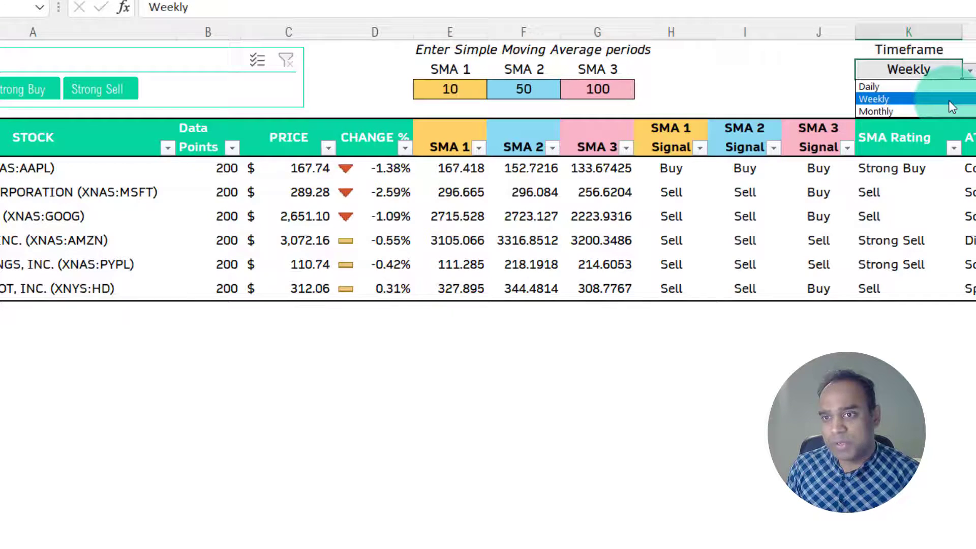
{"action": "left_click", "coordinate": [916, 109]}
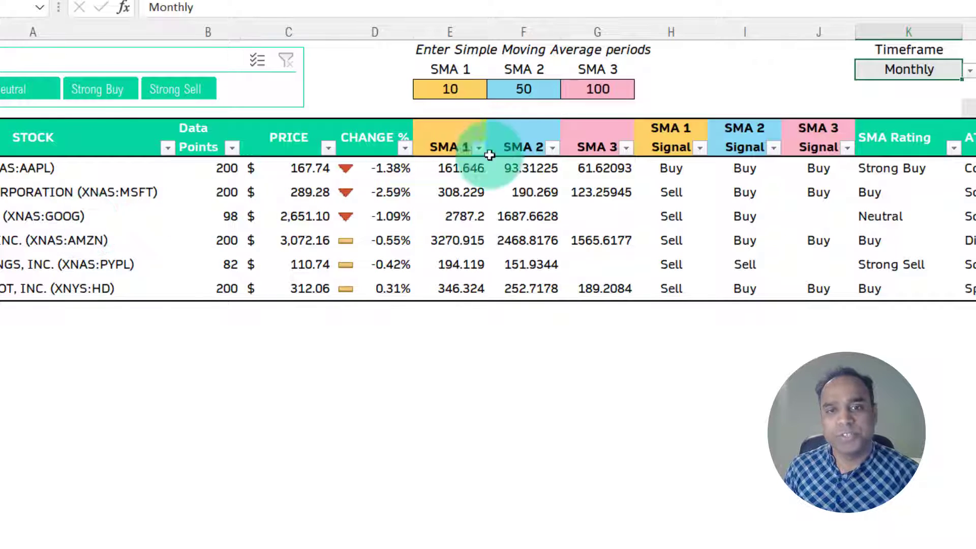
{"action": "left_click", "coordinate": [9, 215]}
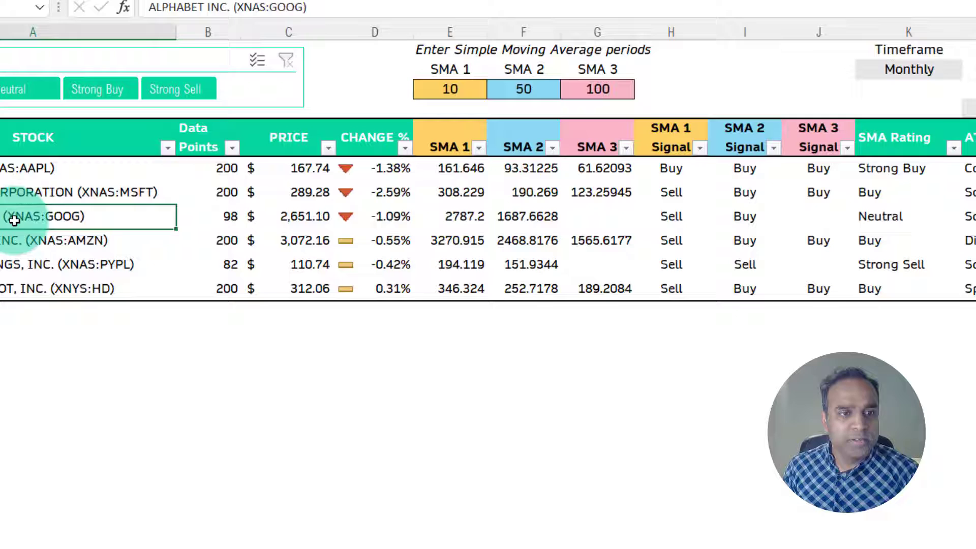
{"action": "left_click", "coordinate": [44, 271]}
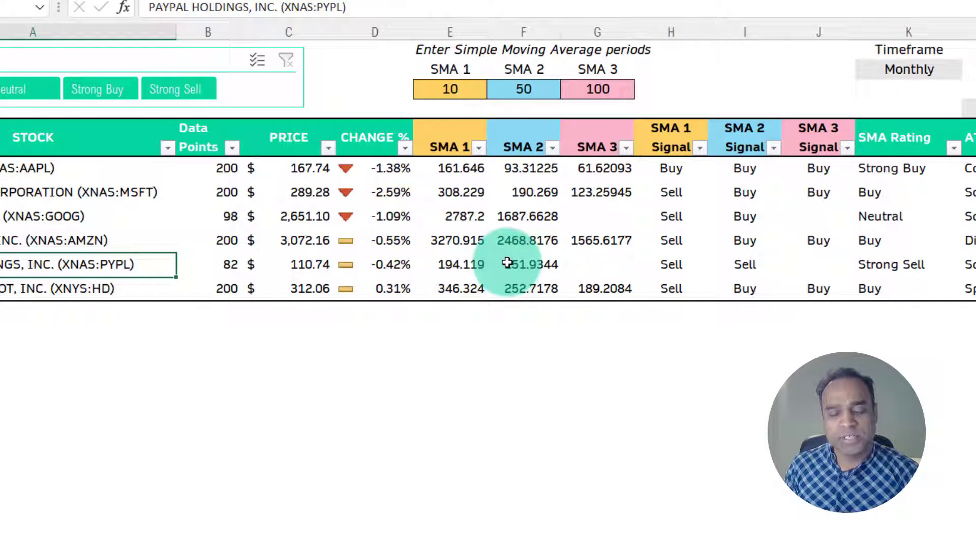
{"action": "left_click", "coordinate": [466, 264]}
{"action": "left_click", "coordinate": [531, 263]}
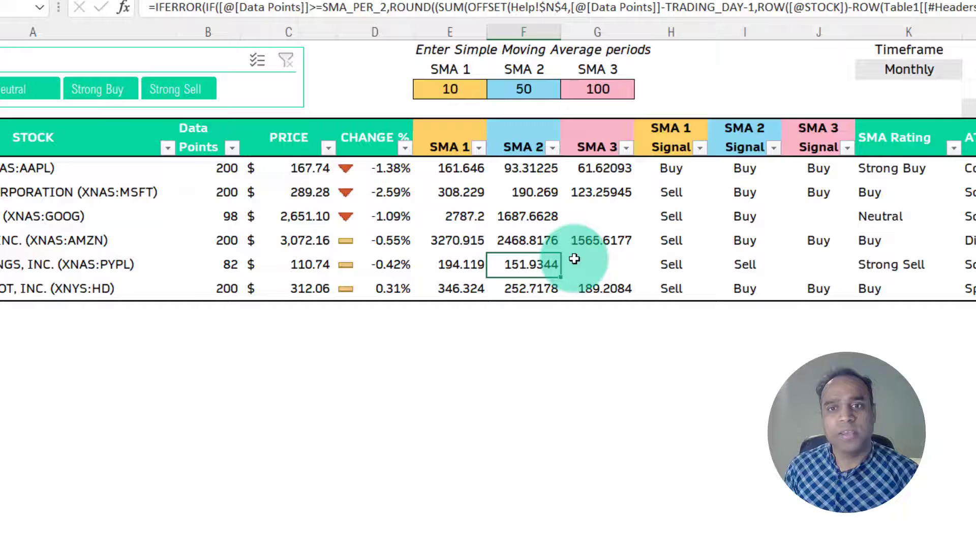
{"action": "left_click", "coordinate": [589, 269]}
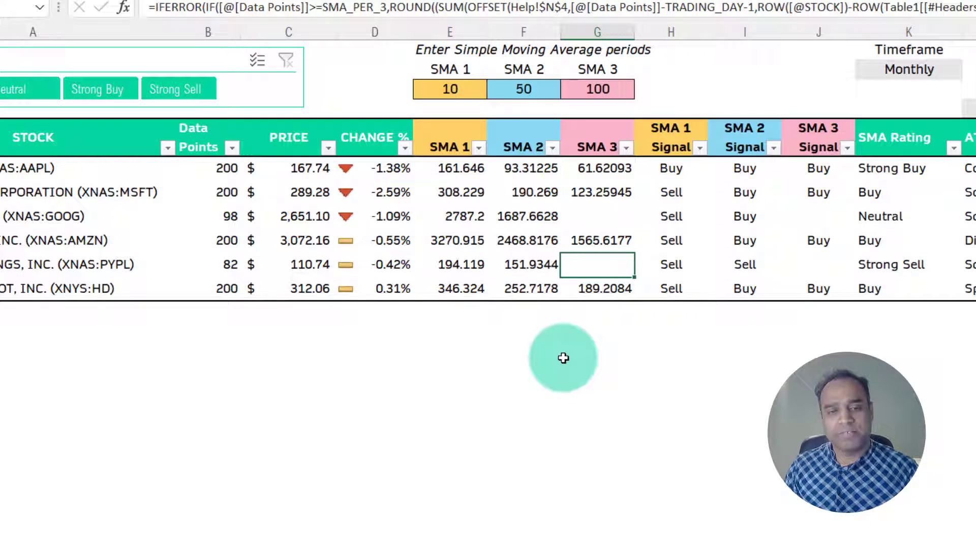
{"action": "left_click", "coordinate": [627, 86]}
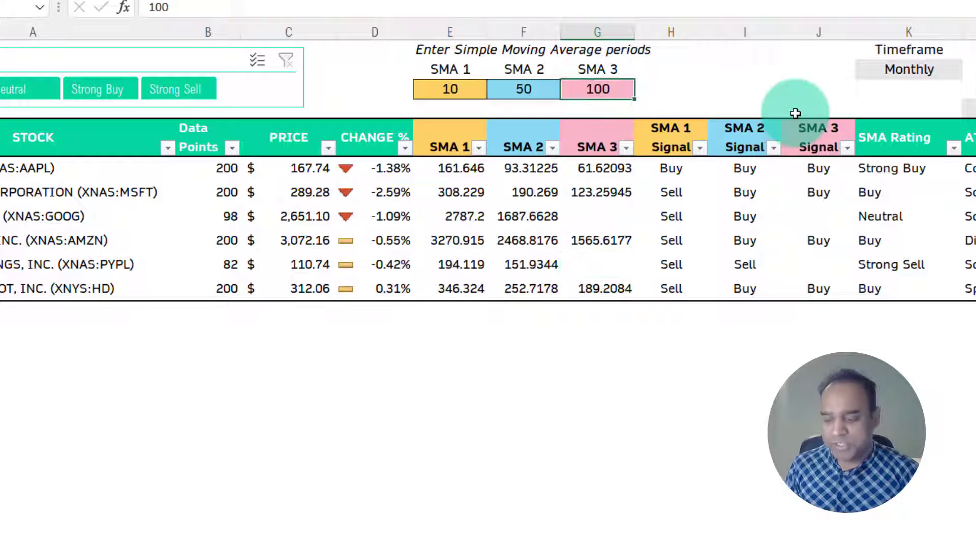
{"action": "type", "text": "75"}
{"action": "key", "text": "Return"}
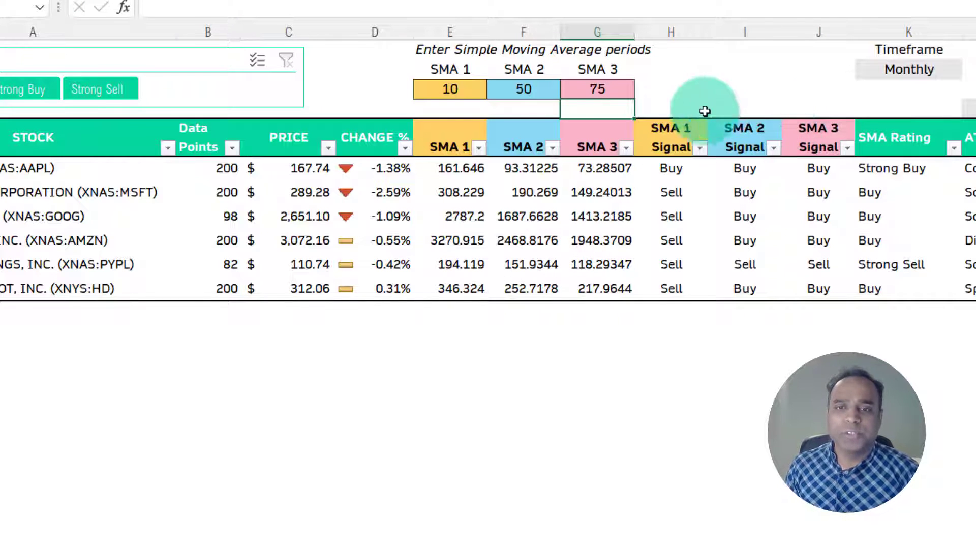
{"action": "left_click", "coordinate": [616, 89]}
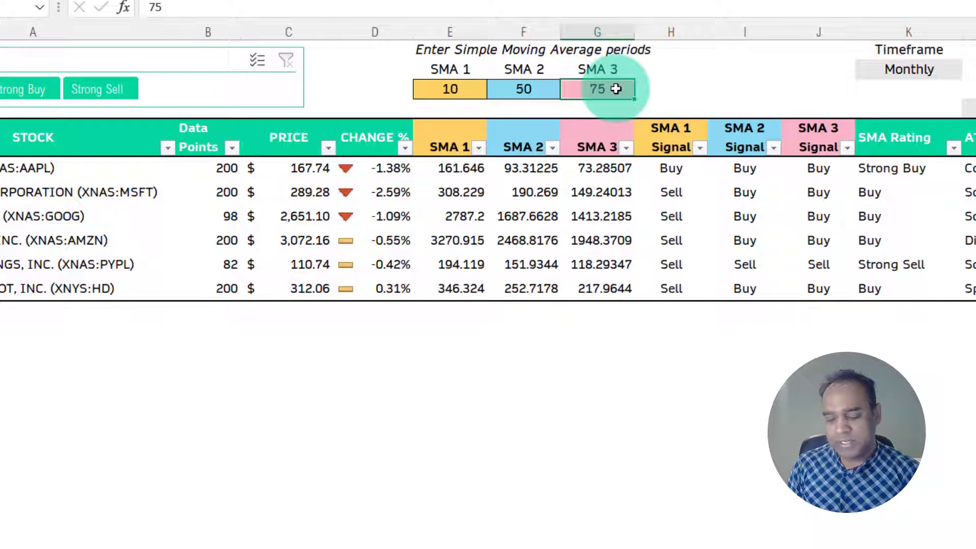
{"action": "type", "text": "100"}
{"action": "key", "text": "Return"}
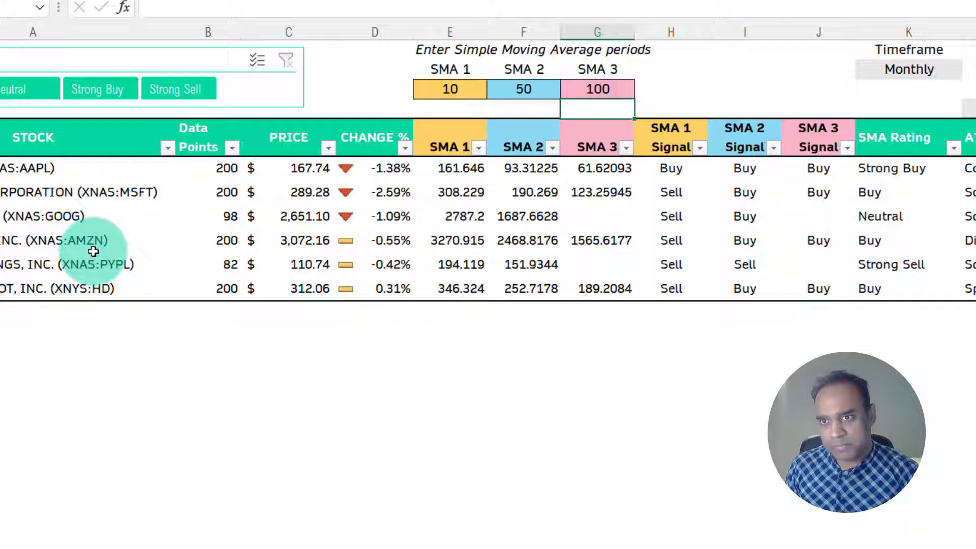
Set the screener timeframe back to Daily.
{"action": "left_click", "coordinate": [928, 69]}
{"action": "left_click", "coordinate": [970, 69]}
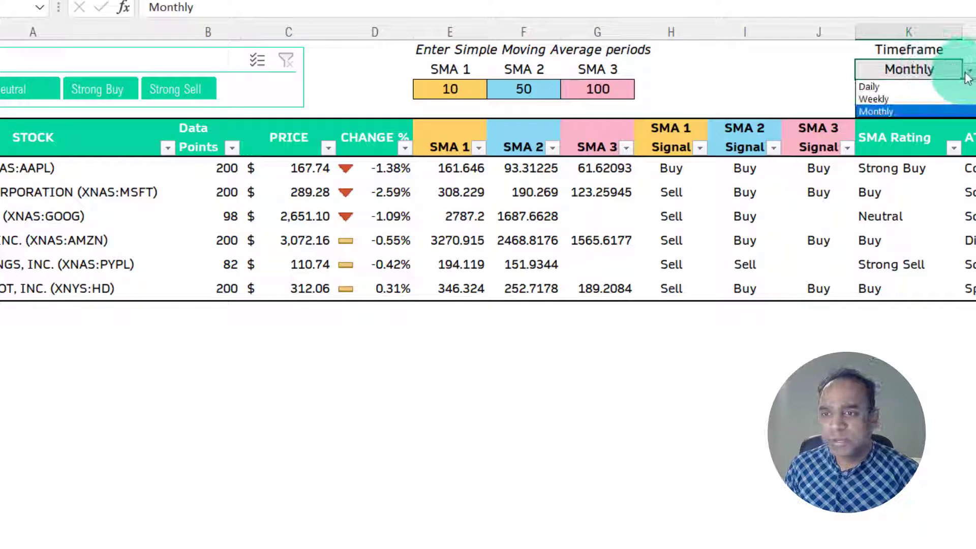
{"action": "left_click", "coordinate": [910, 111]}
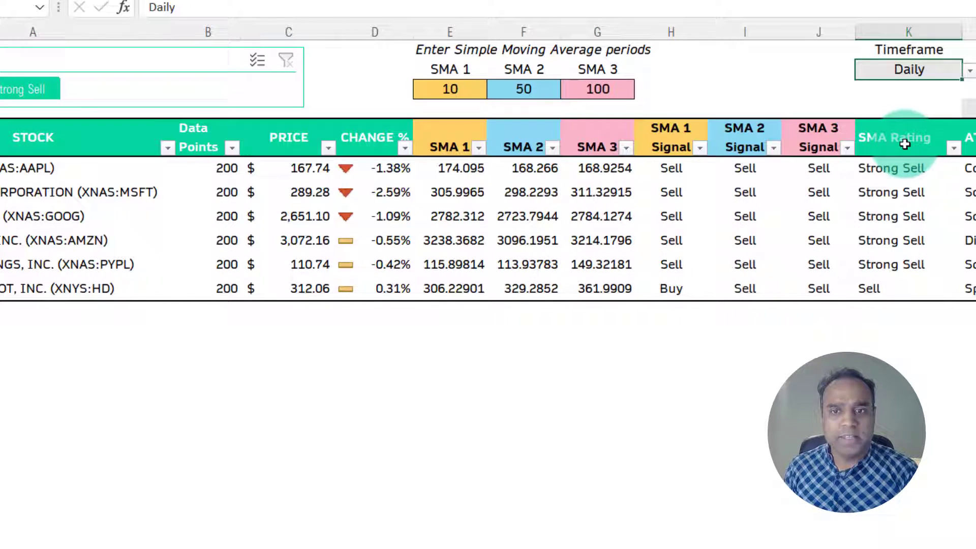
Review the IFERROR formulas in the SMA 1–3 Signal and SMA Rating cells.
{"action": "left_click", "coordinate": [671, 168]}
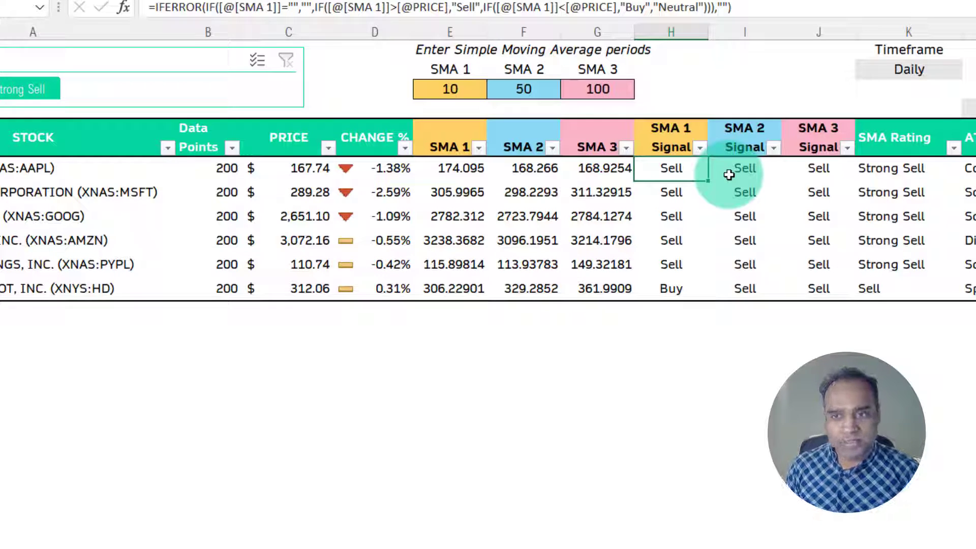
{"action": "left_click", "coordinate": [896, 177]}
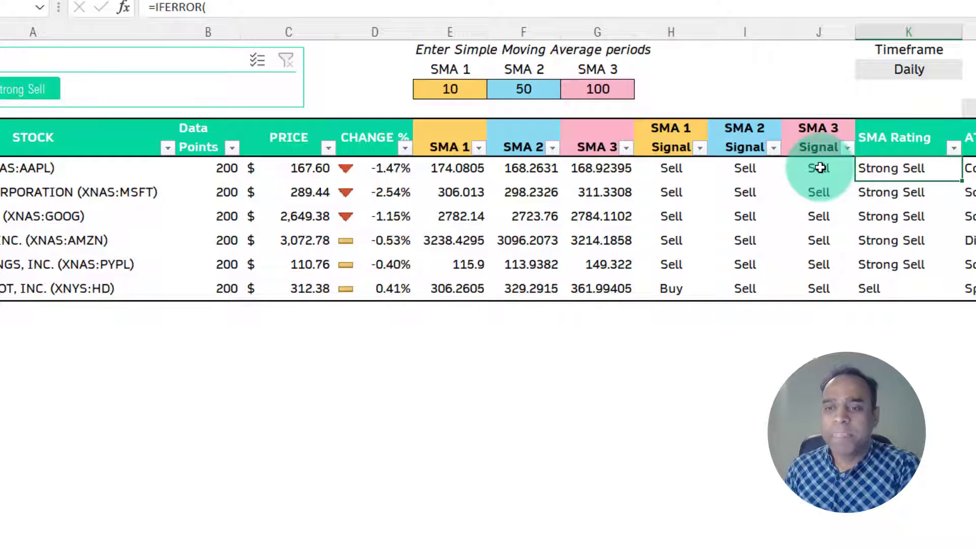
{"action": "left_click", "coordinate": [676, 170]}
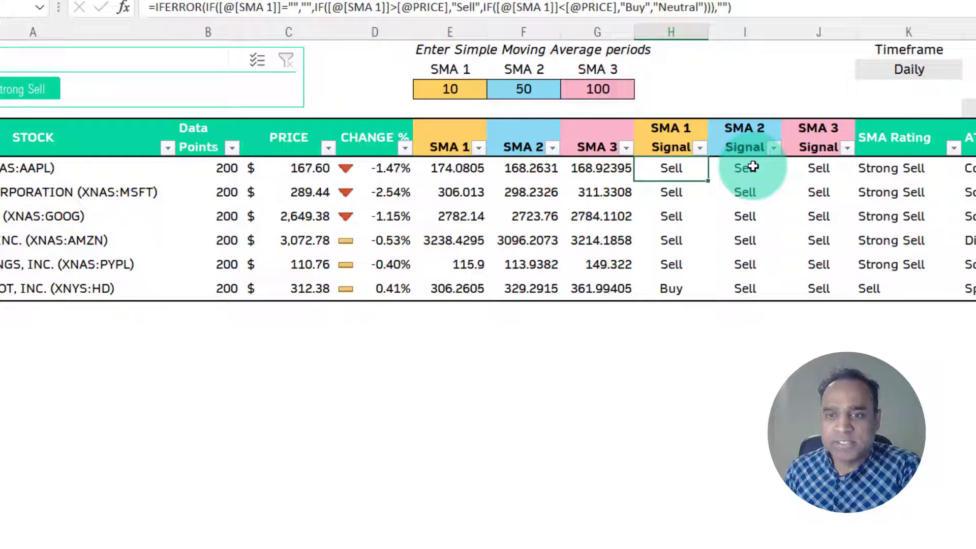
{"action": "left_click", "coordinate": [753, 166]}
{"action": "left_click", "coordinate": [806, 172]}
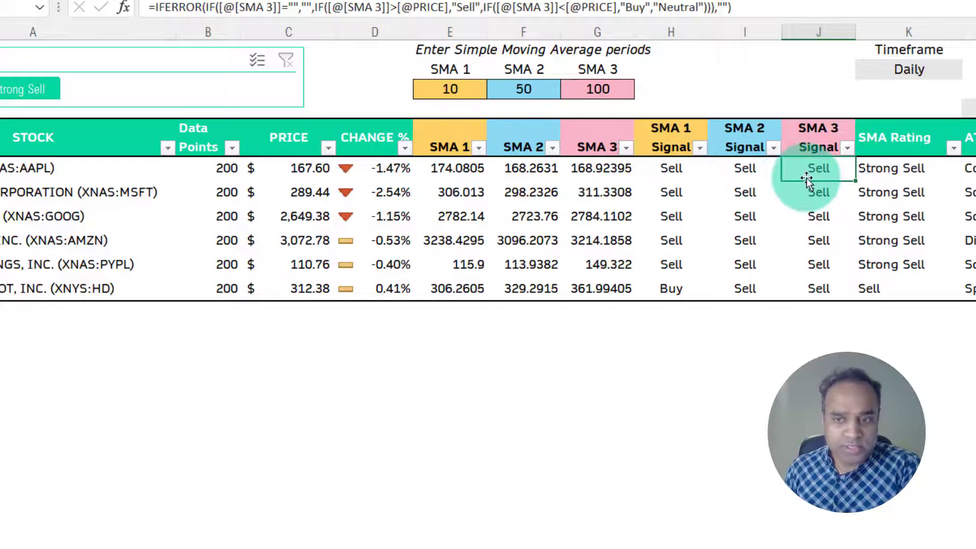
{"action": "left_click", "coordinate": [873, 170]}
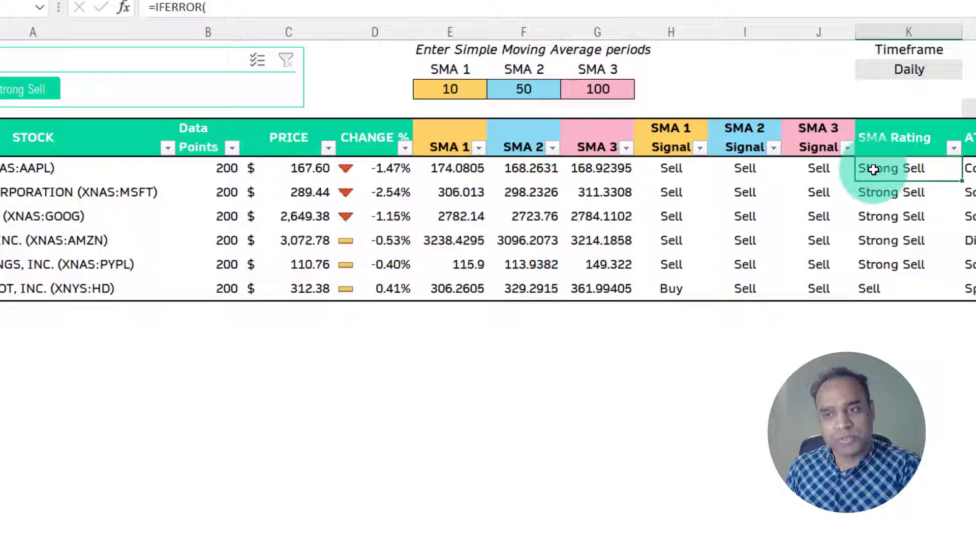
Check the HD row's Buy SMA 1 signal, SMA 2 and 3 signals, and Sell rating.
{"action": "left_click", "coordinate": [661, 289]}
{"action": "left_click", "coordinate": [730, 290]}
{"action": "left_click", "coordinate": [817, 285]}
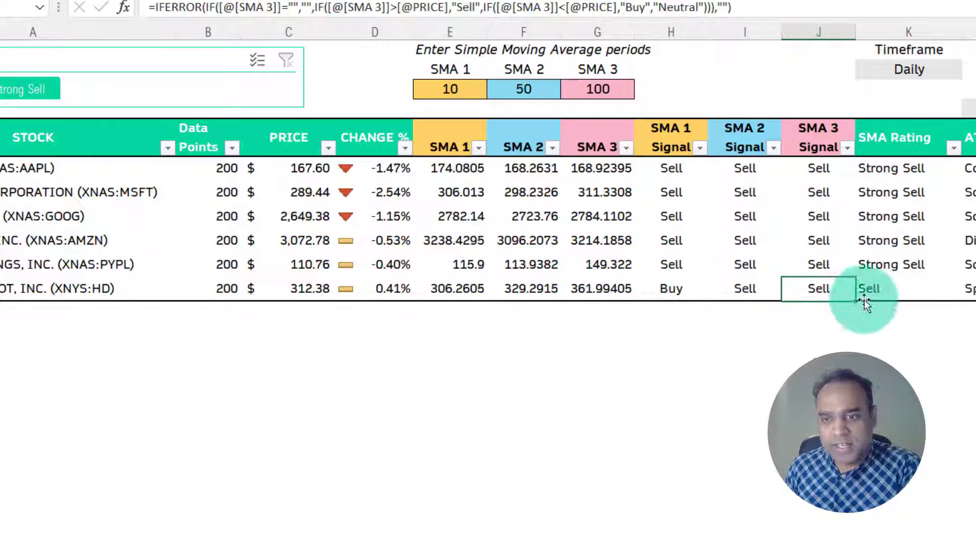
{"action": "left_click", "coordinate": [890, 294]}
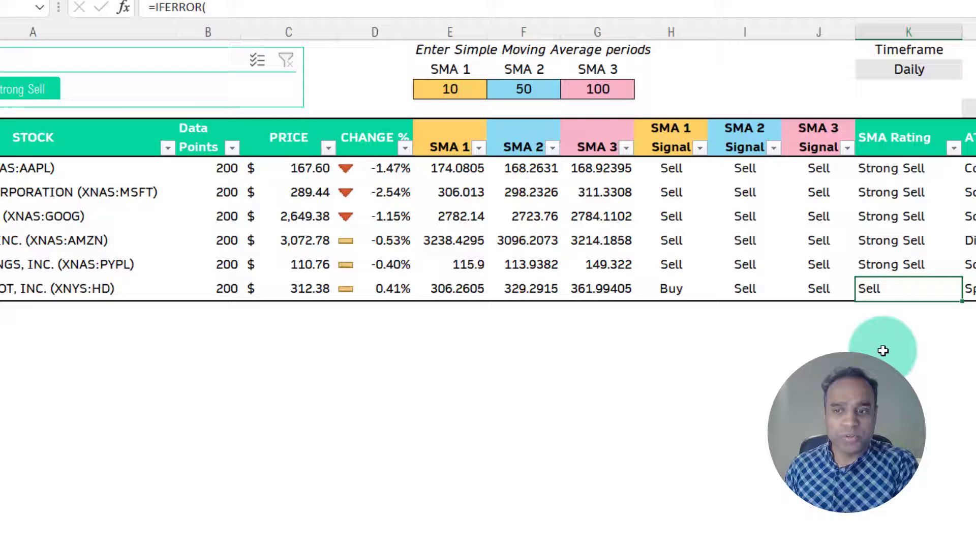
{"action": "left_click", "coordinate": [824, 547]}
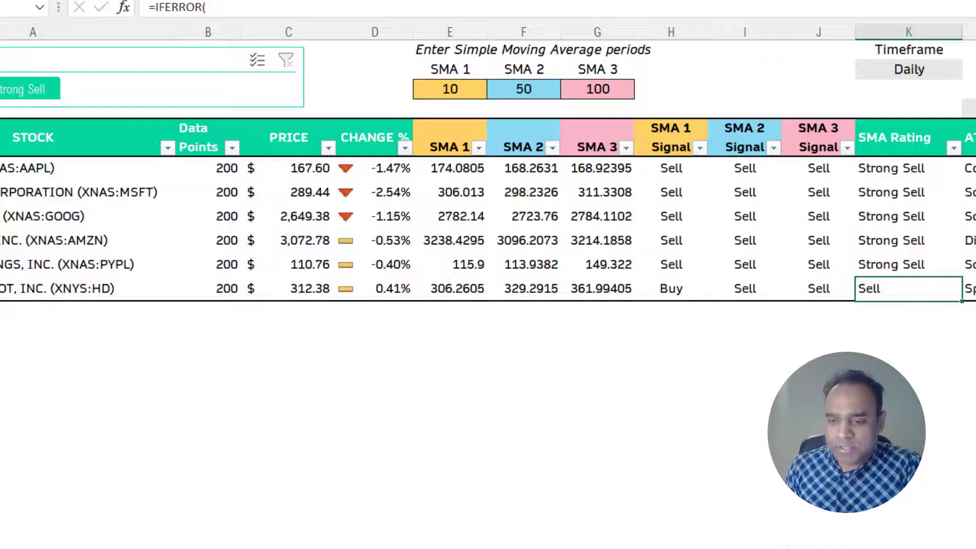
{"action": "scroll", "coordinate": [488, 203], "scroll_direction": "right", "scroll_amount": 4}
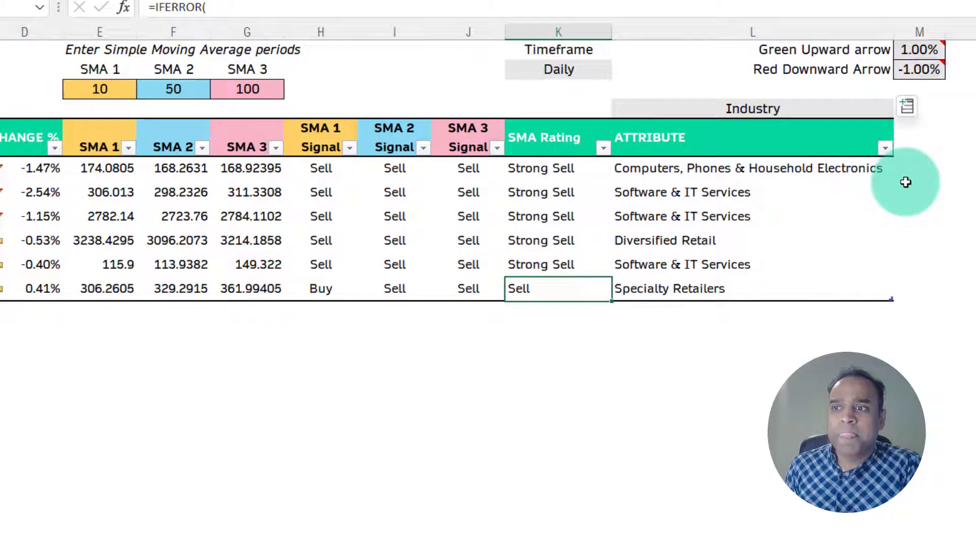
Try Instrument Type, Low and P/E as the attribute, then settle on Employees.
{"action": "left_click", "coordinate": [872, 112]}
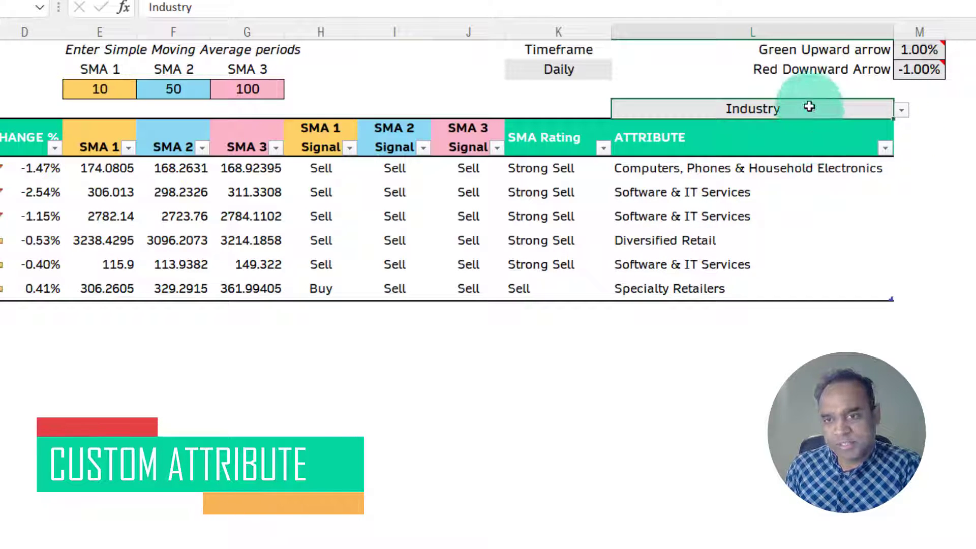
{"action": "left_click", "coordinate": [900, 111]}
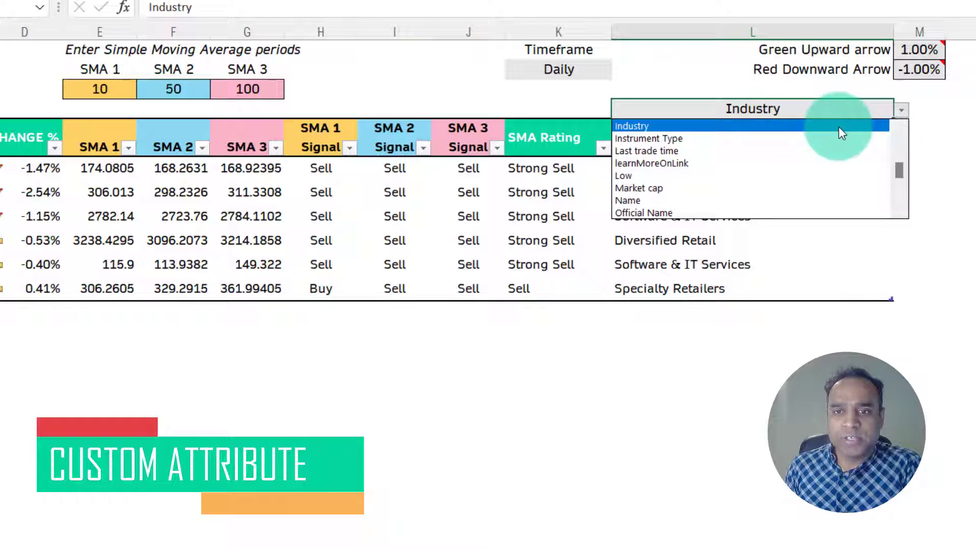
{"action": "left_click", "coordinate": [826, 143]}
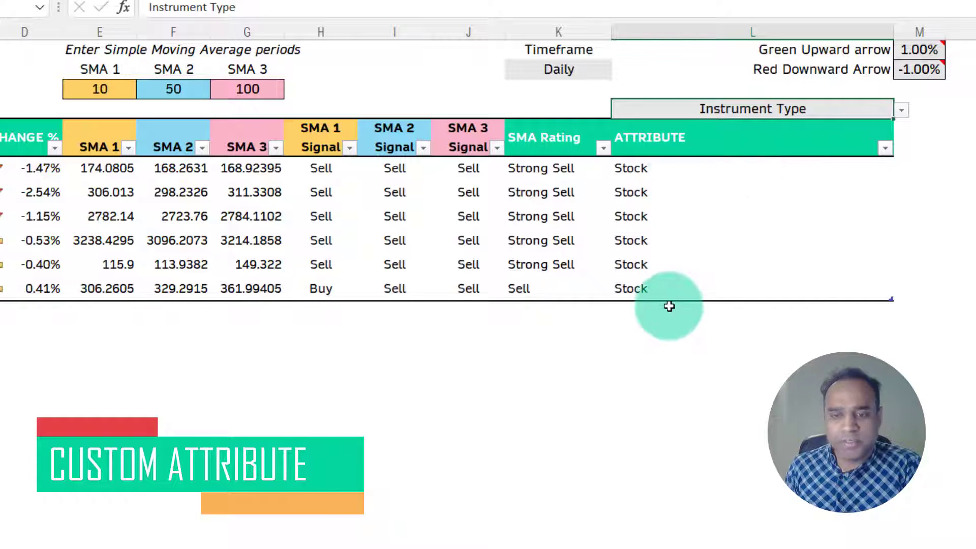
{"action": "left_click", "coordinate": [902, 110]}
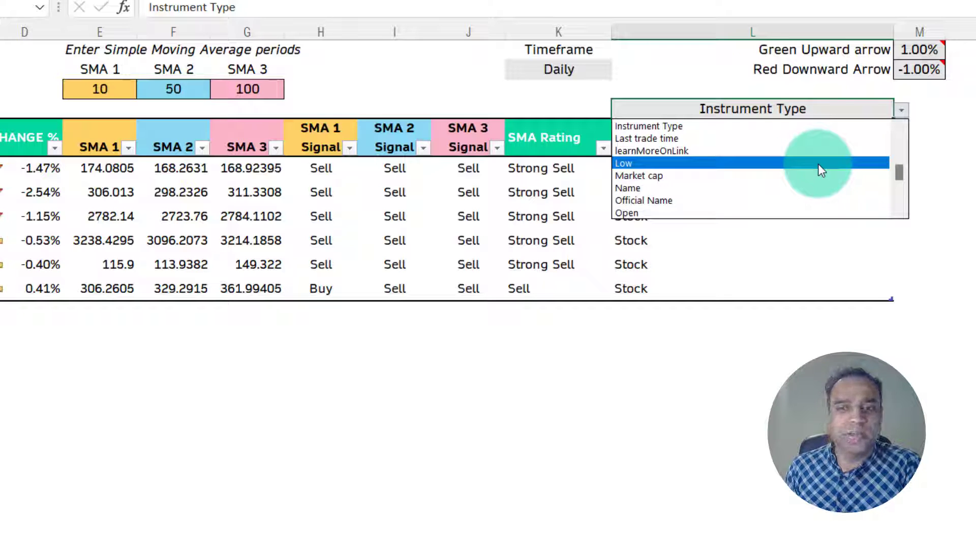
{"action": "left_click", "coordinate": [818, 164]}
{"action": "left_click", "coordinate": [900, 116]}
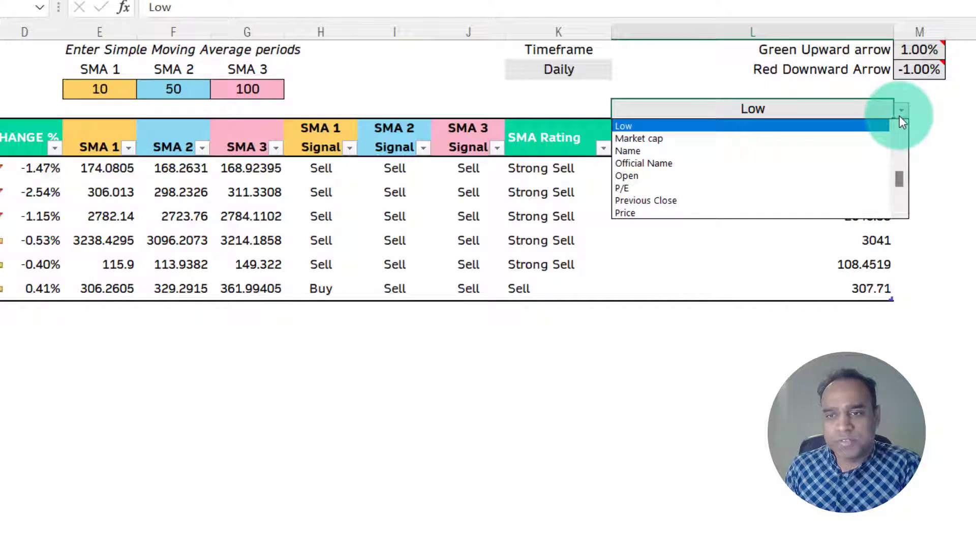
{"action": "left_click", "coordinate": [798, 189]}
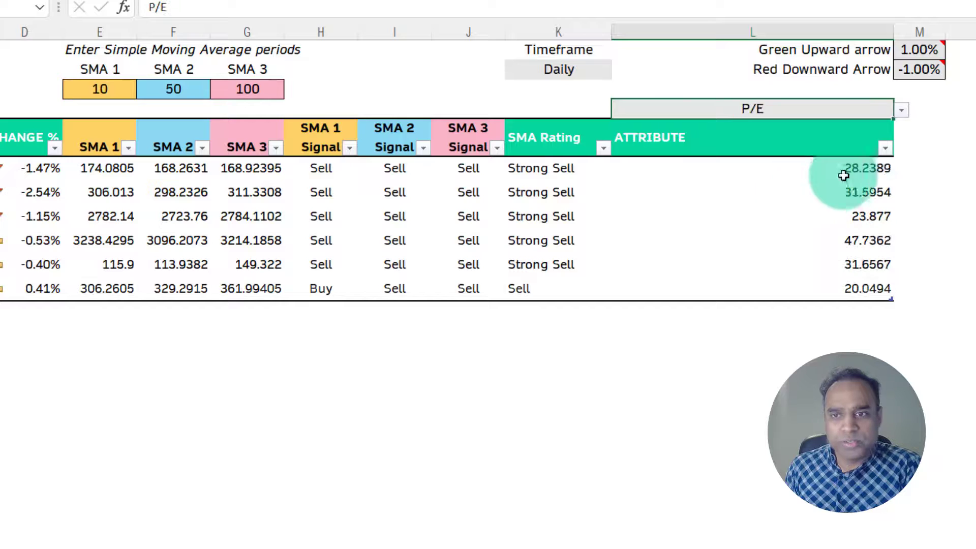
{"action": "left_click", "coordinate": [902, 115]}
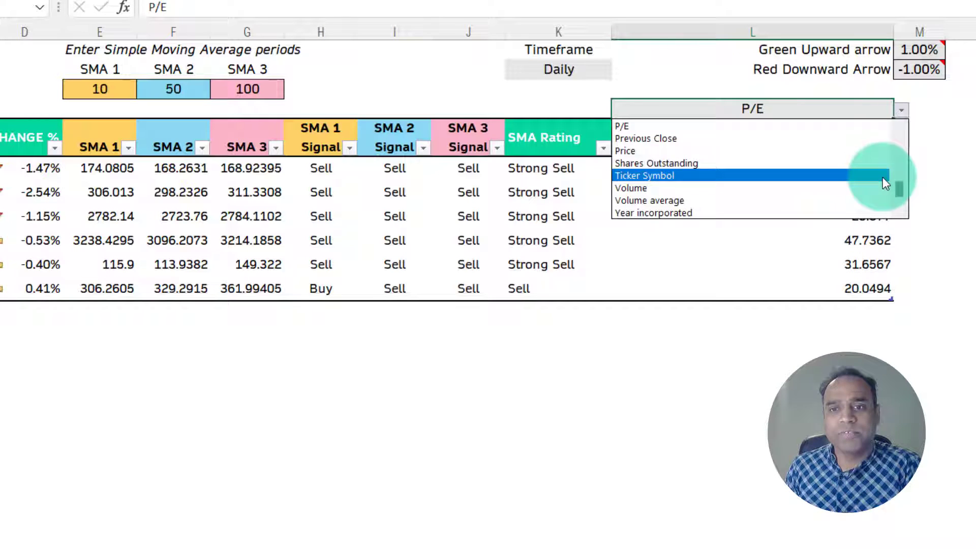
{"action": "left_click_drag", "start_coordinate": [901, 184], "coordinate": [902, 120]}
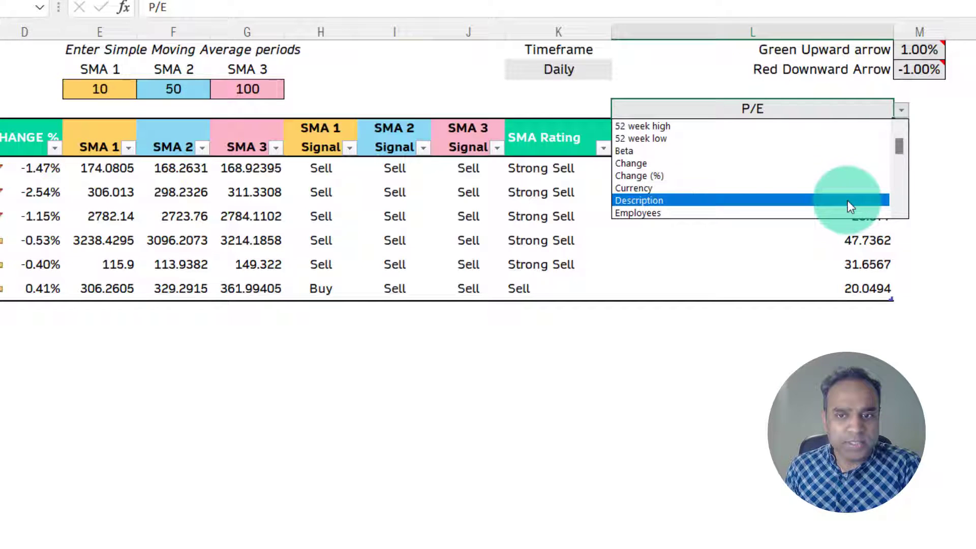
{"action": "left_click", "coordinate": [848, 213]}
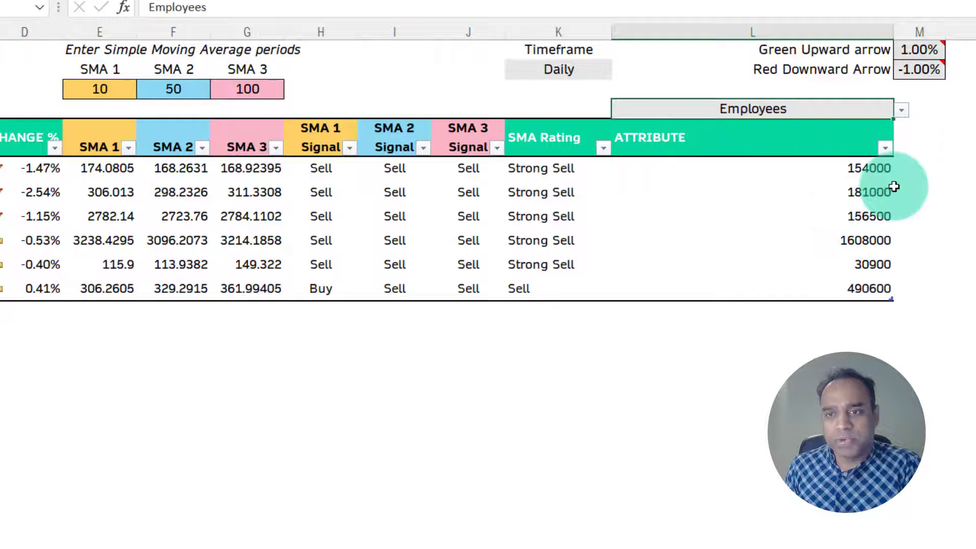
{"action": "left_click", "coordinate": [933, 105]}
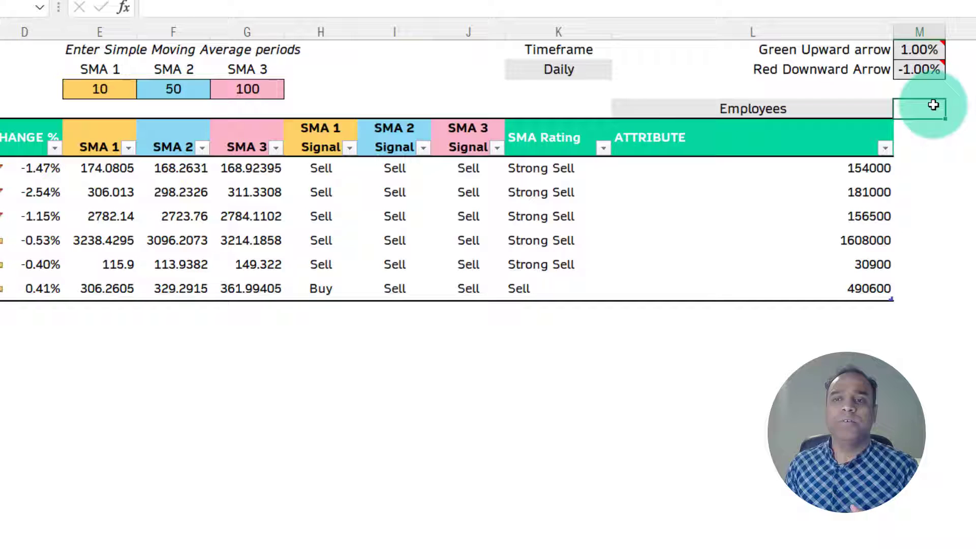
Add a 52 week high column in M beside ATTRIBUTE and widen it to show the prices.
{"action": "left_click", "coordinate": [921, 138]}
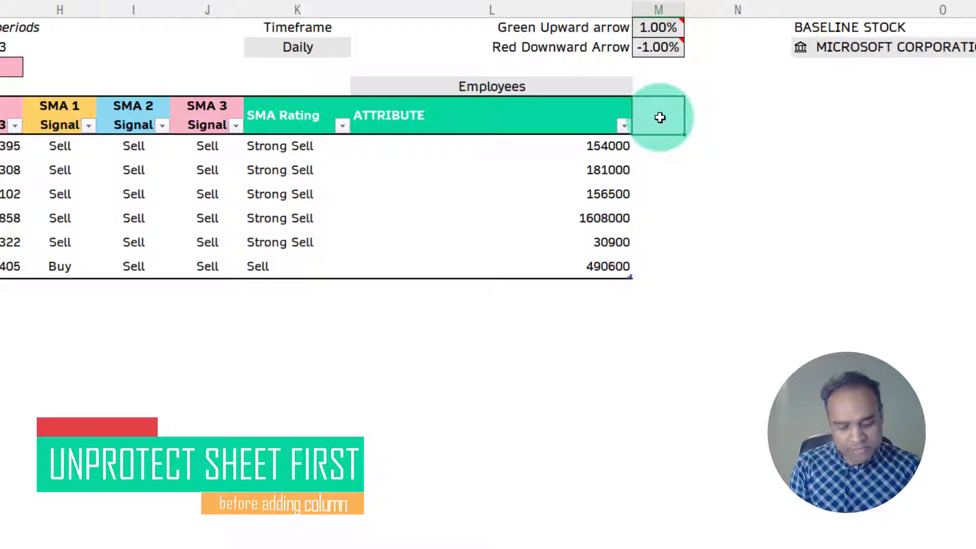
{"action": "type", "text": "5"}
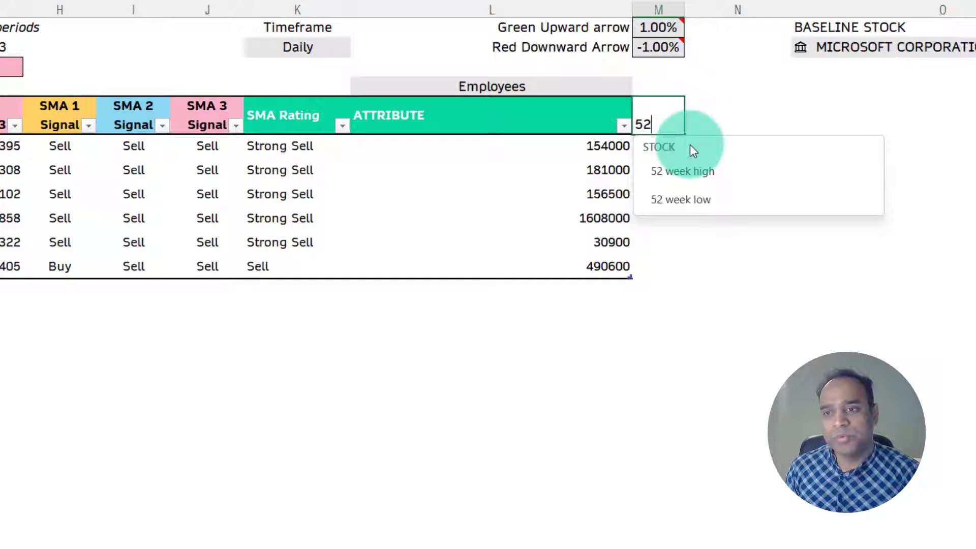
{"action": "type", "text": "2"}
{"action": "left_click", "coordinate": [701, 168]}
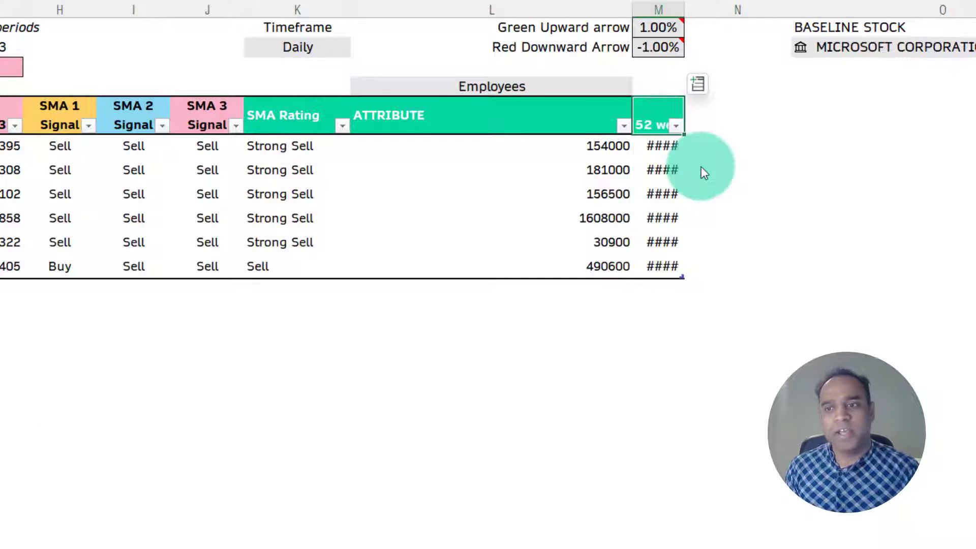
{"action": "left_click_drag", "start_coordinate": [685, 9], "coordinate": [715, 9]}
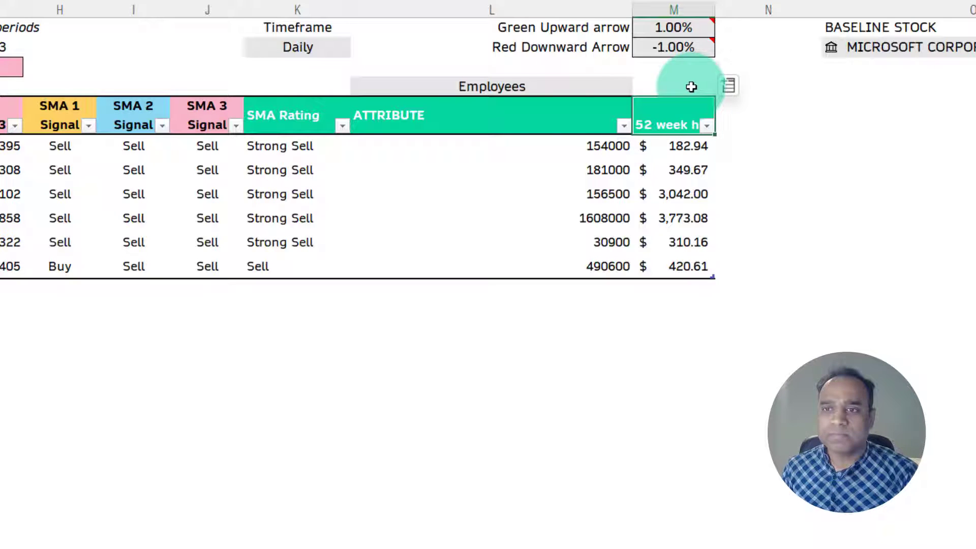
{"action": "left_click", "coordinate": [688, 28]}
{"action": "left_click", "coordinate": [670, 43]}
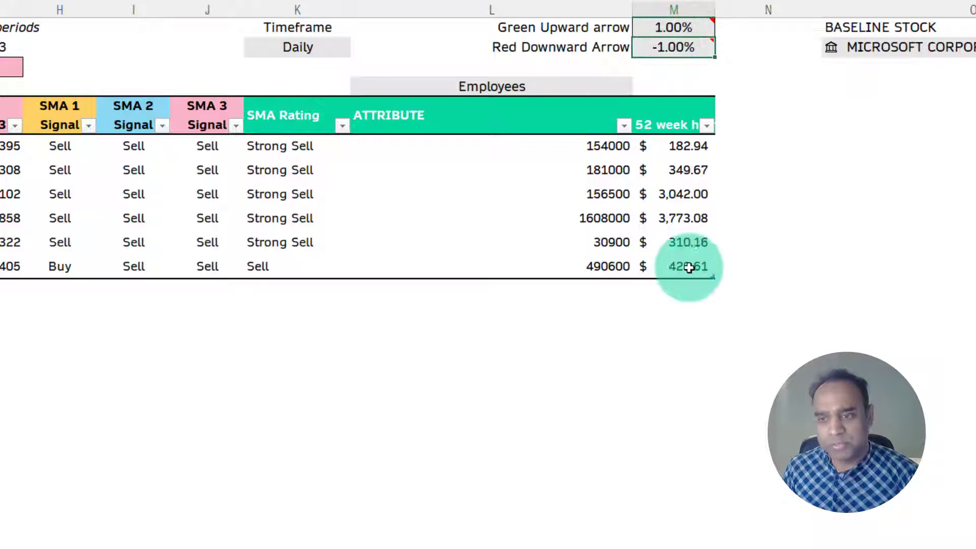
Lower the green upward arrow threshold to 0.3%, giving Home Depot's 0.41% change an up arrow.
{"action": "scroll", "coordinate": [498, 537], "scroll_direction": "left", "scroll_amount": 3}
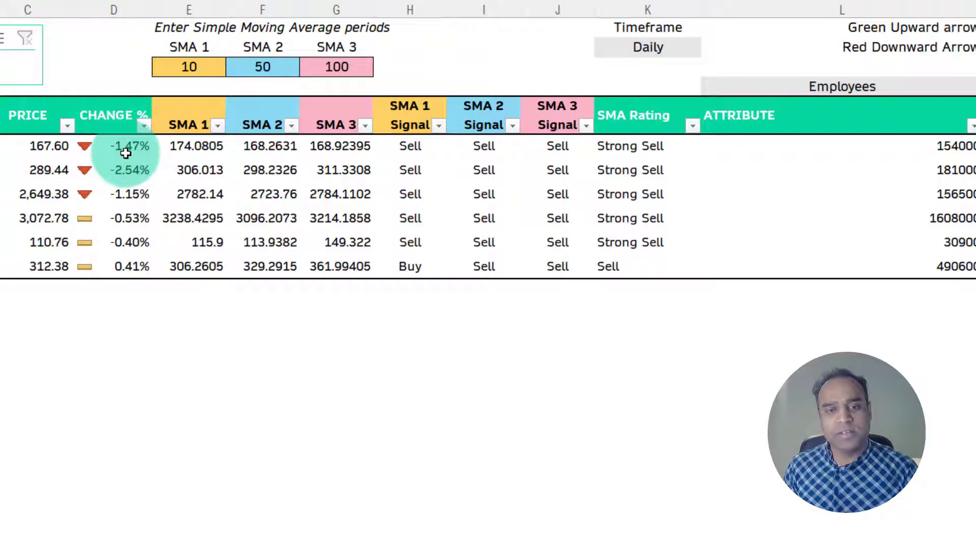
{"action": "scroll", "coordinate": [546, 542], "scroll_direction": "right", "scroll_amount": 3}
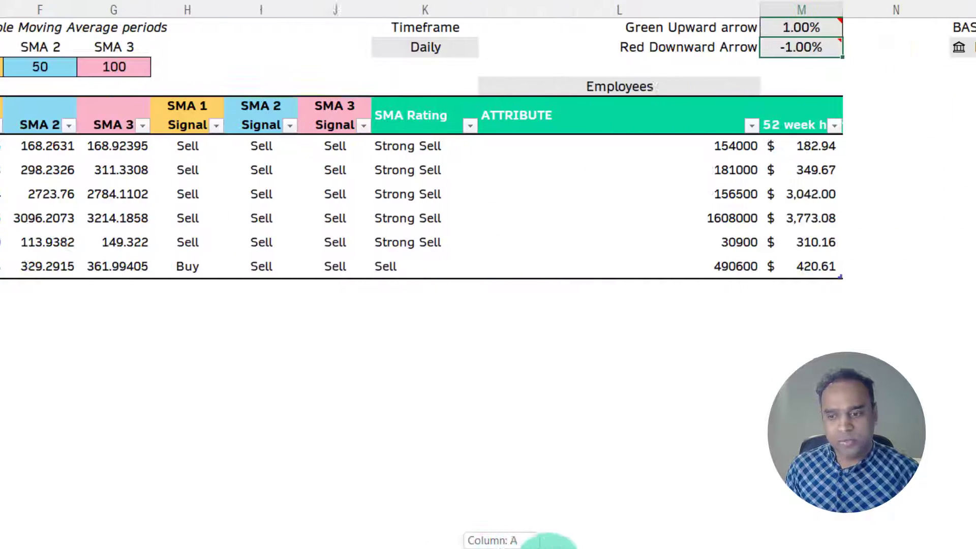
{"action": "scroll", "coordinate": [549, 542], "scroll_direction": "right", "scroll_amount": 3}
{"action": "mouse_move", "coordinate": [577, 48]}
{"action": "scroll", "coordinate": [578, 48], "scroll_direction": "left", "scroll_amount": 5}
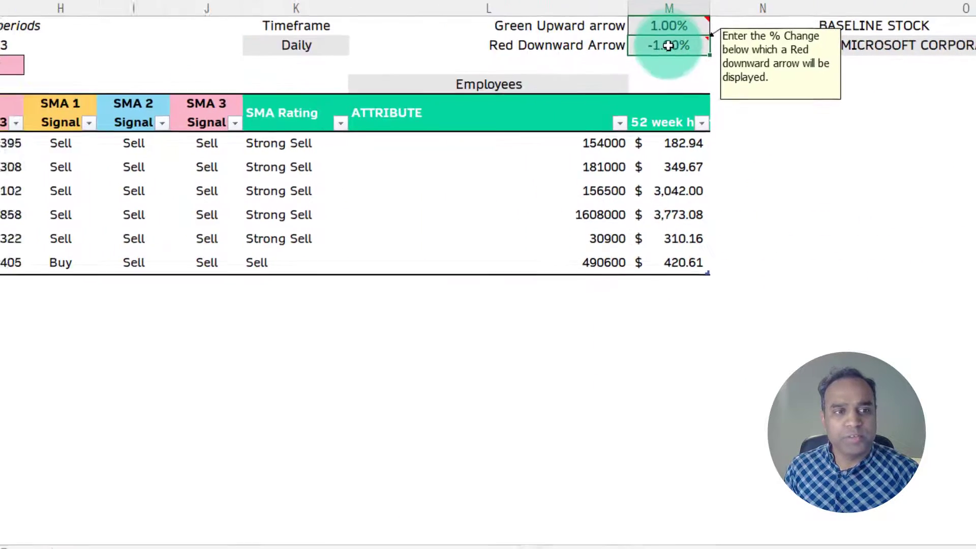
{"action": "left_click", "coordinate": [917, 23]}
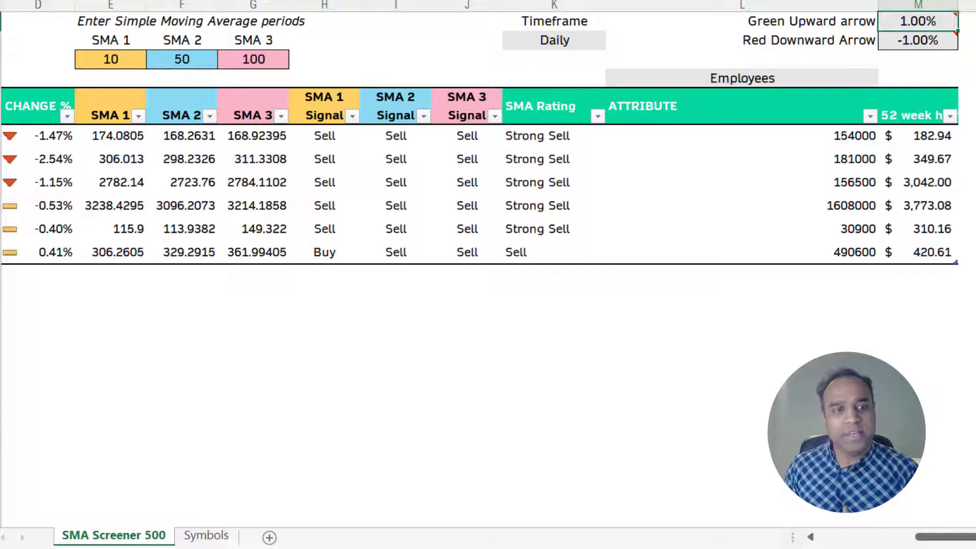
{"action": "type", "text": "0.3"}
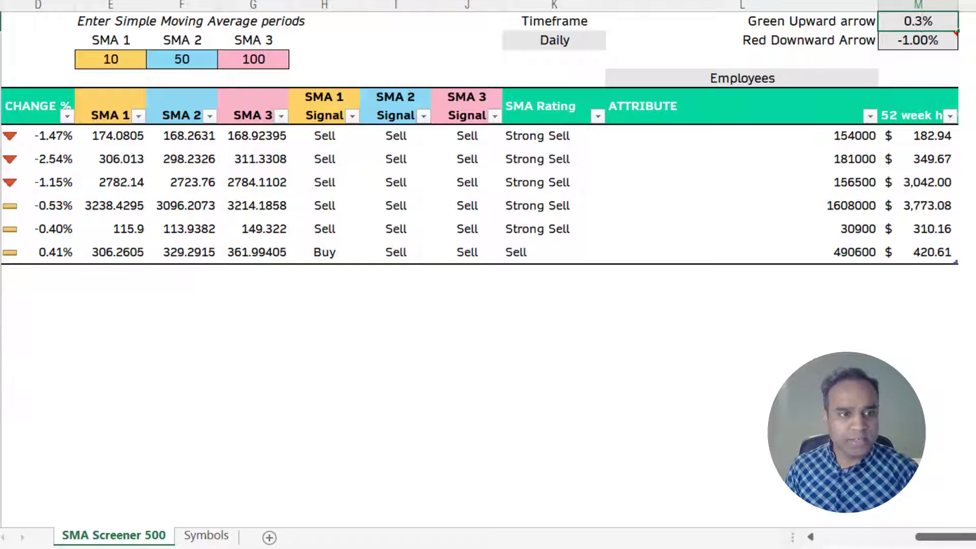
{"action": "key", "text": "Return"}
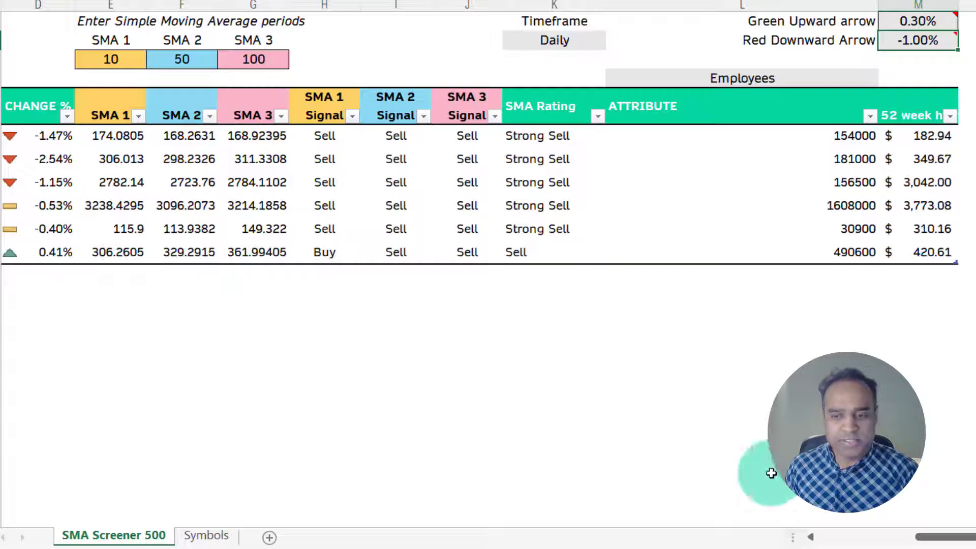
{"action": "left_click_drag", "start_coordinate": [950, 537], "coordinate": [834, 545]}
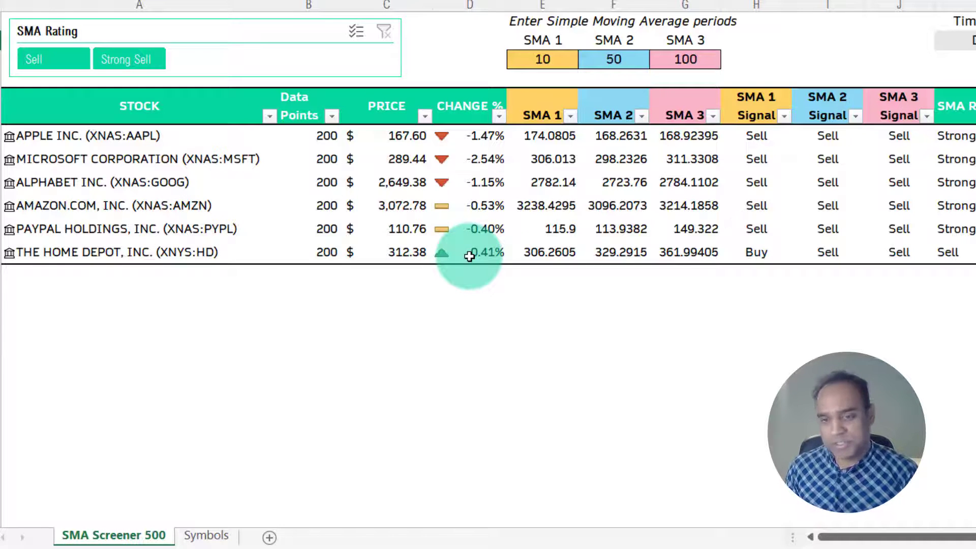
{"action": "left_click_drag", "start_coordinate": [844, 533], "coordinate": [943, 536]}
{"action": "left_click", "coordinate": [926, 44]}
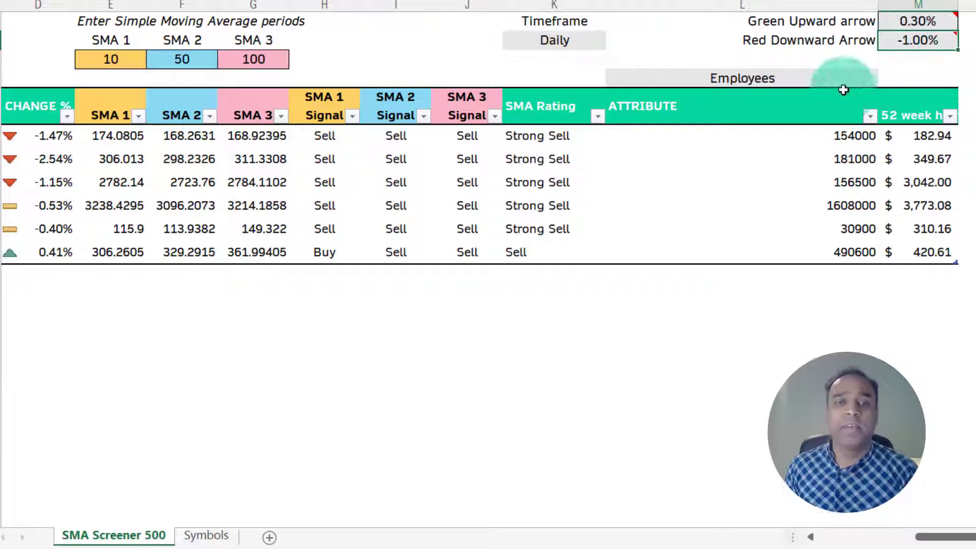
{"action": "left_click", "coordinate": [828, 540]}
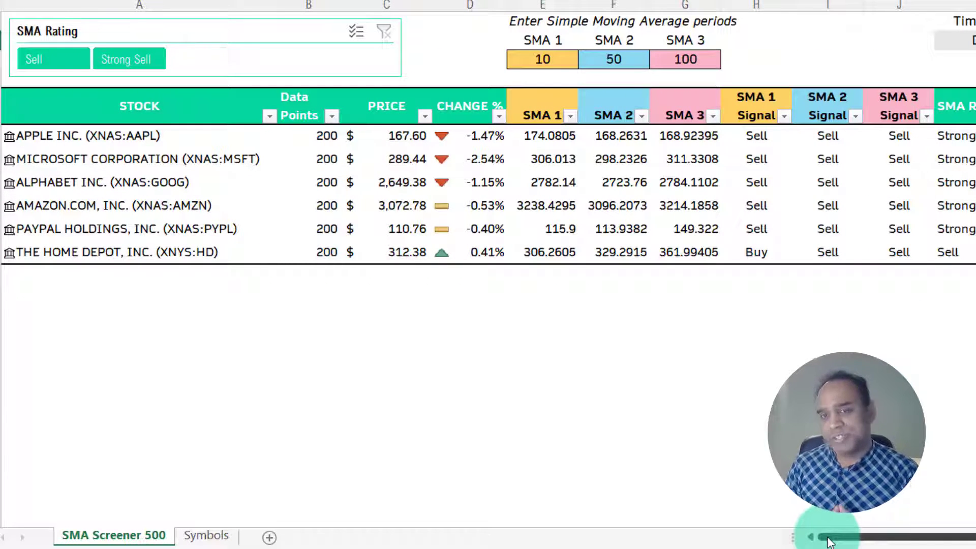
Copy the seven stocks FTS International through KB HOME from Symbols and paste them as values below the SMA Screener 500 table.
{"action": "left_click", "coordinate": [167, 280]}
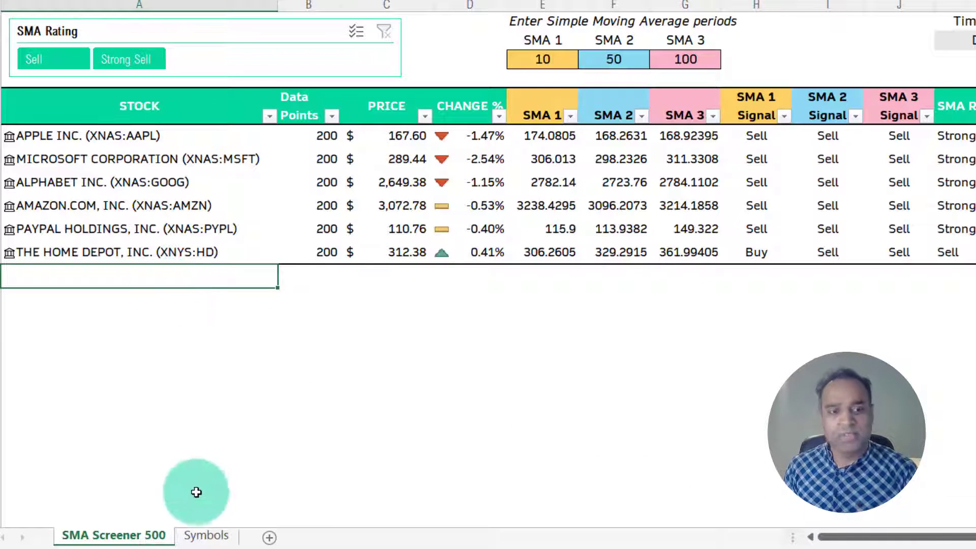
{"action": "left_click", "coordinate": [206, 536]}
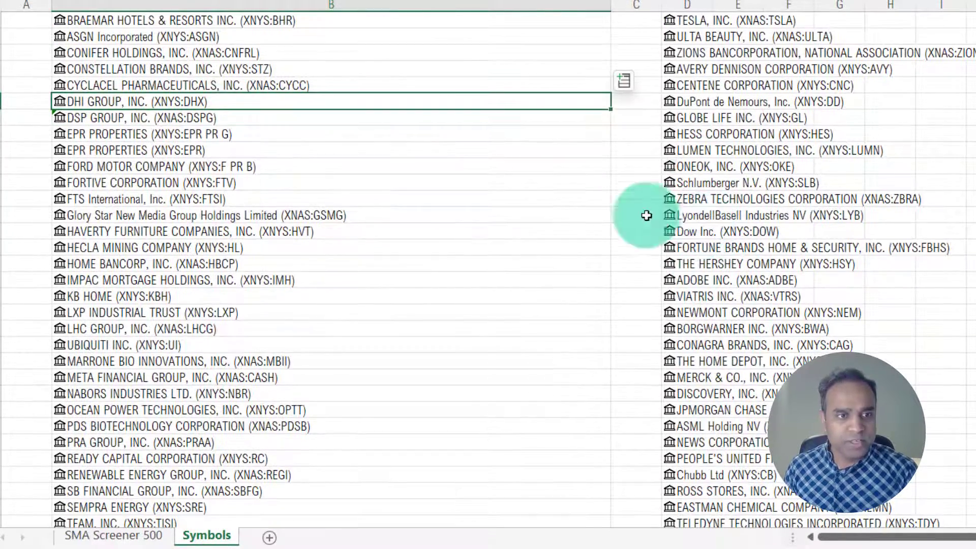
{"action": "left_click_drag", "start_coordinate": [203, 198], "coordinate": [219, 295]}
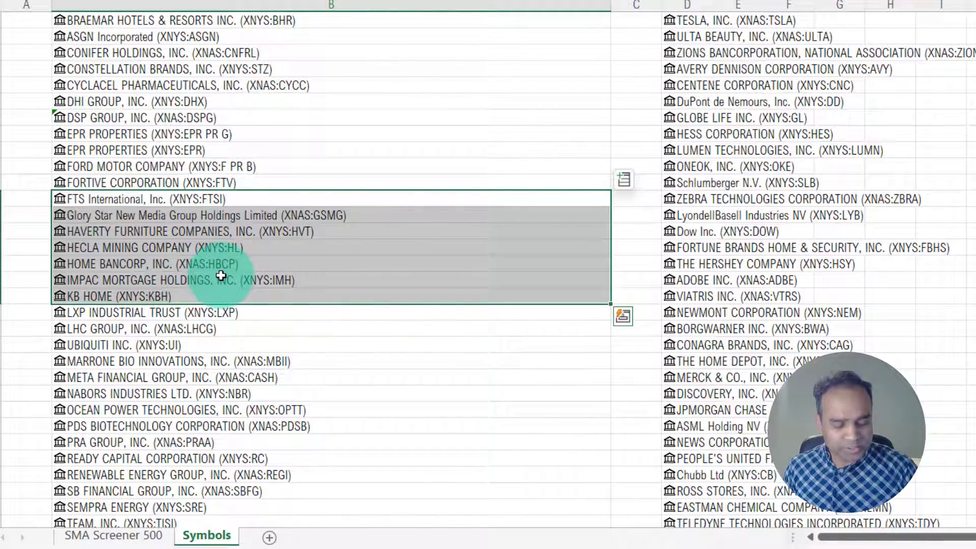
{"action": "key", "text": "ctrl+c"}
{"action": "left_click", "coordinate": [156, 537]}
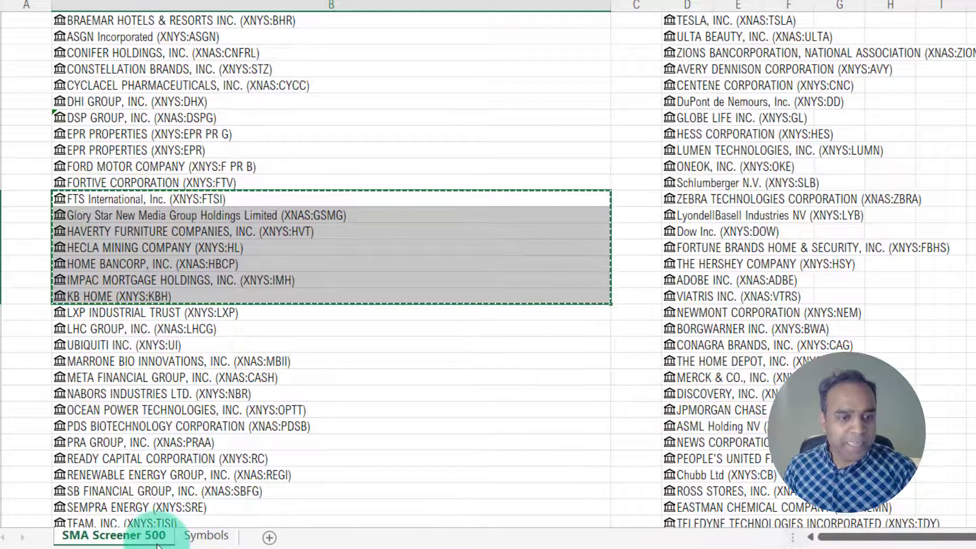
{"action": "right_click", "coordinate": [188, 274]}
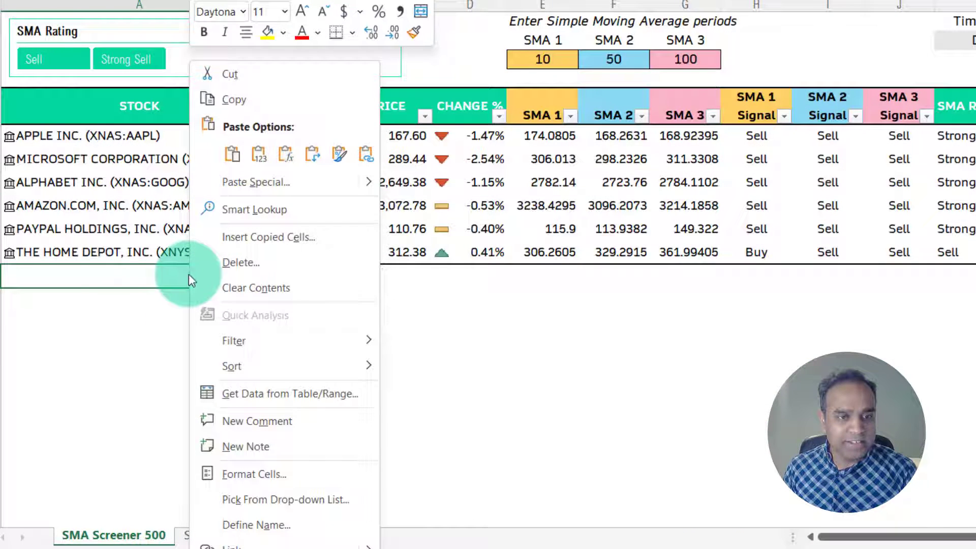
{"action": "left_click", "coordinate": [258, 154]}
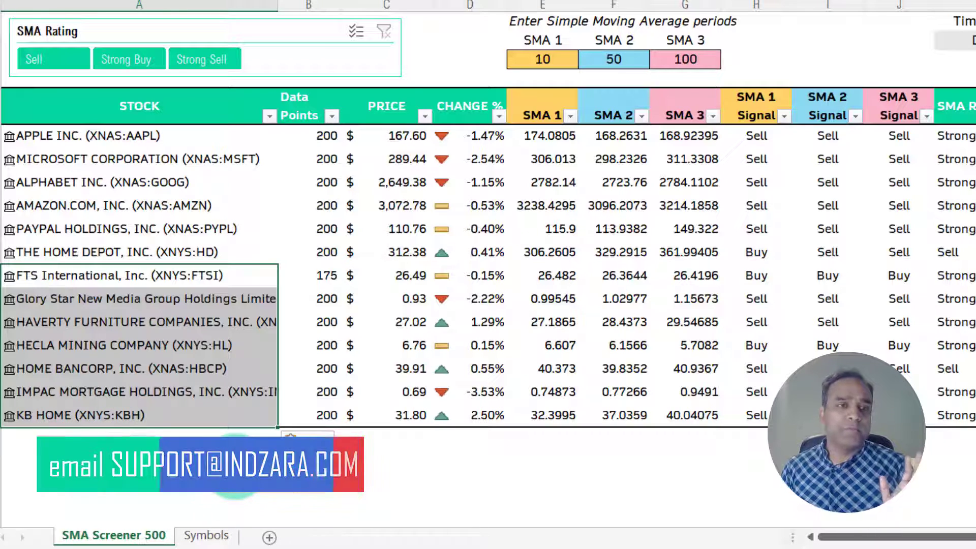
Try Strong Sell and Strong Buy in the SMA Rating slicer, nudge it up, make it taller, then clear the filter.
{"action": "left_click", "coordinate": [208, 25]}
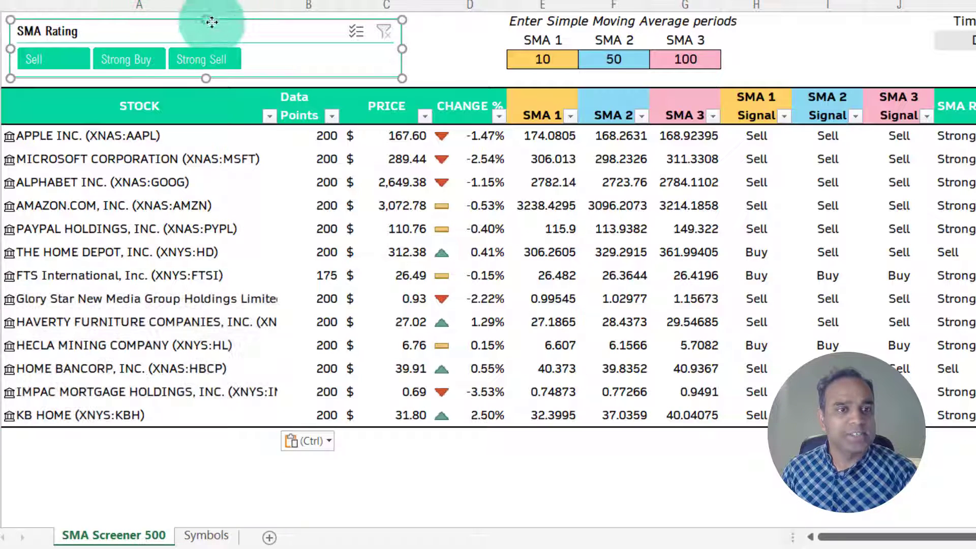
{"action": "left_click", "coordinate": [183, 59]}
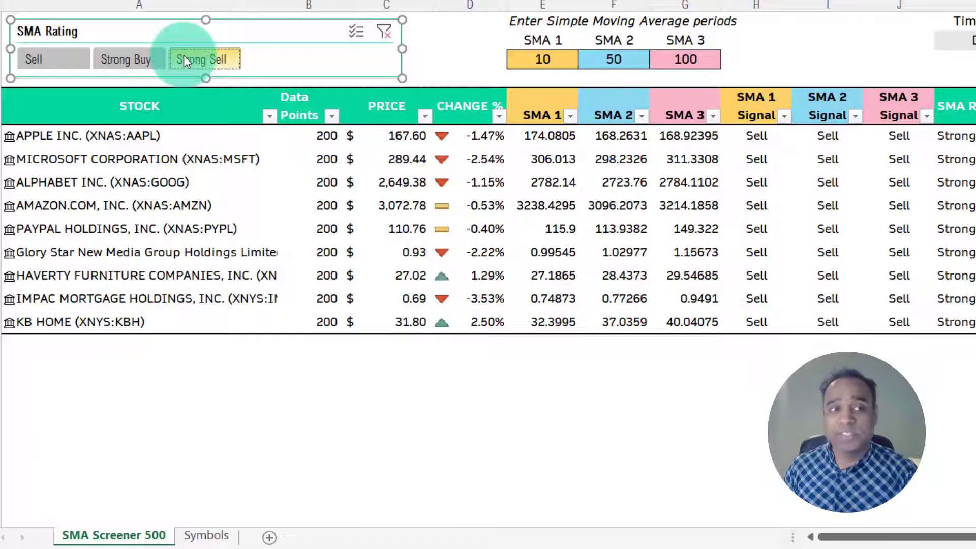
{"action": "left_click_drag", "start_coordinate": [152, 32], "coordinate": [151, 28]}
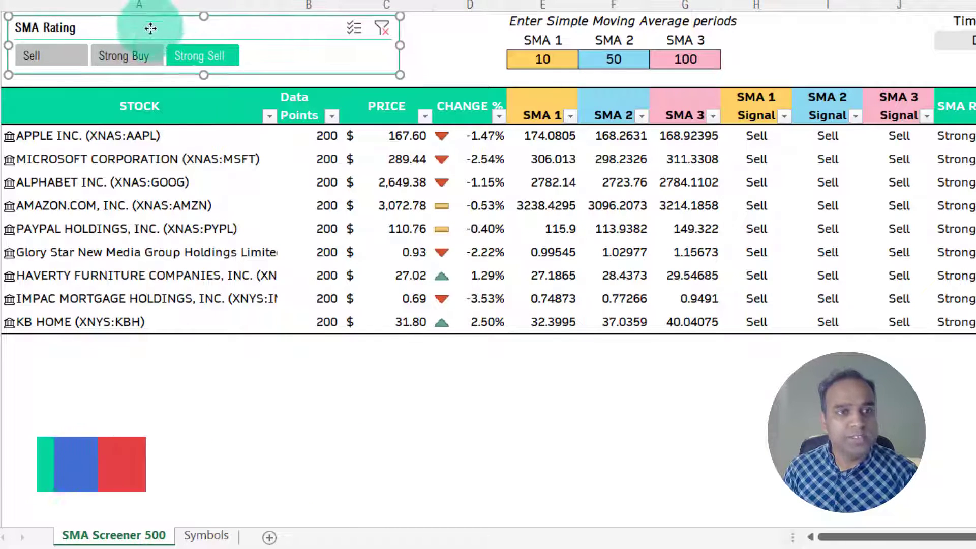
{"action": "left_click_drag", "start_coordinate": [204, 76], "coordinate": [204, 83]}
{"action": "left_click", "coordinate": [129, 57]}
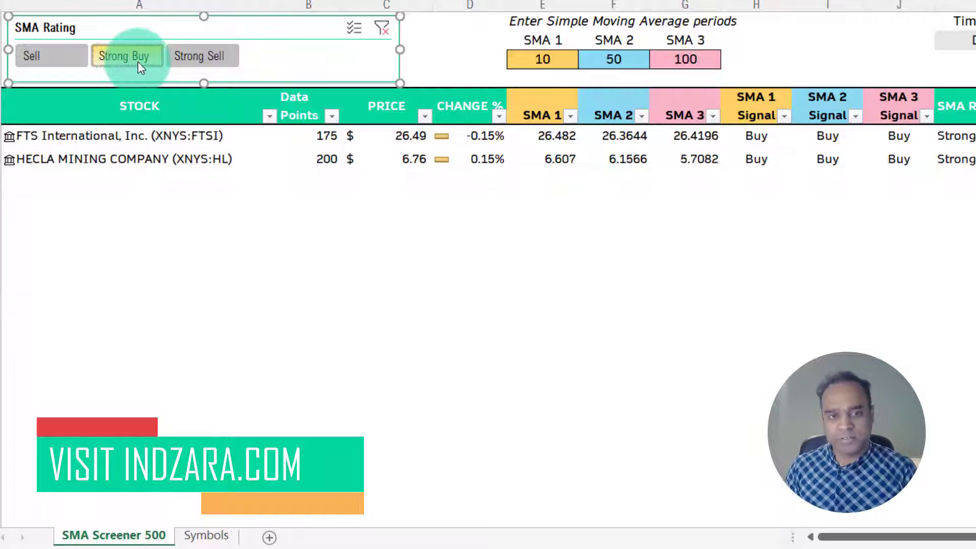
{"action": "left_click", "coordinate": [376, 32]}
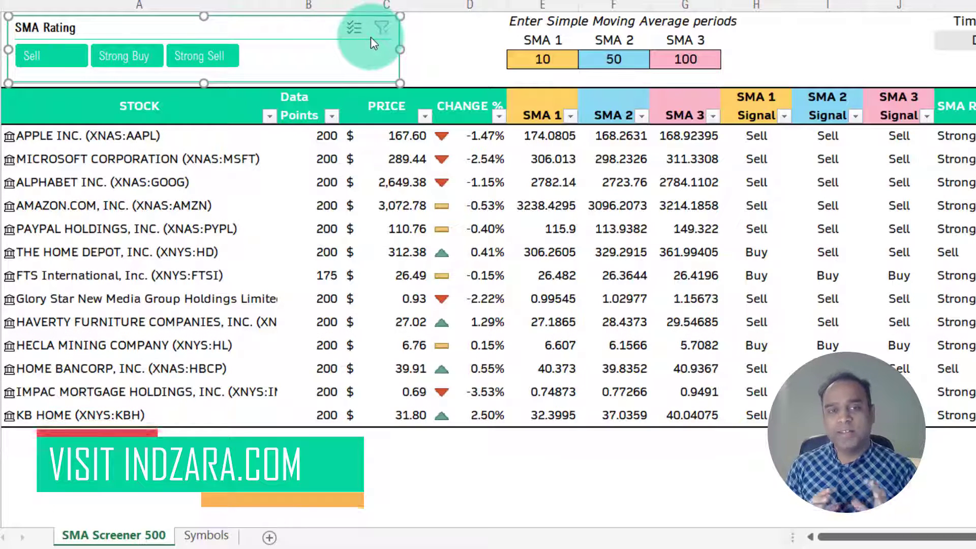